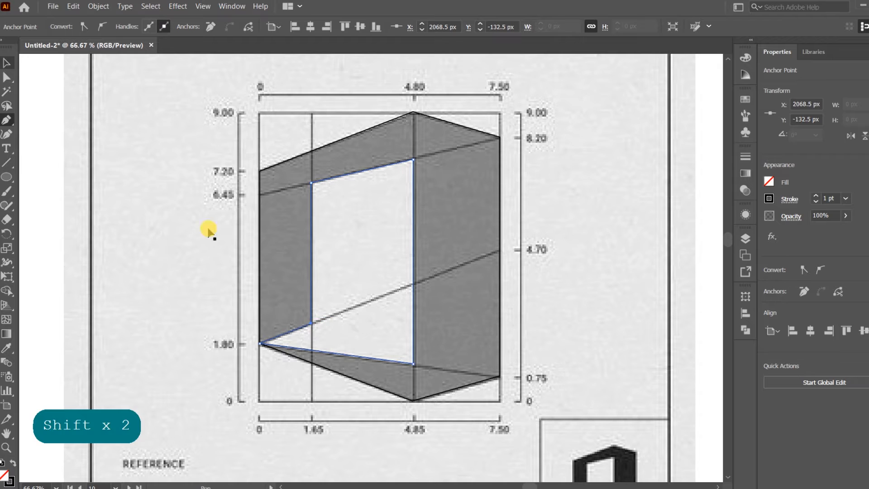
Step: Swap fill and stroke on the inner doorway path and the outer hexagon, giving both a black fill without stroke
{"action": "key", "text": "v"}
{"action": "key", "text": "shift+x"}
{"action": "left_click", "coordinate": [448, 216]}
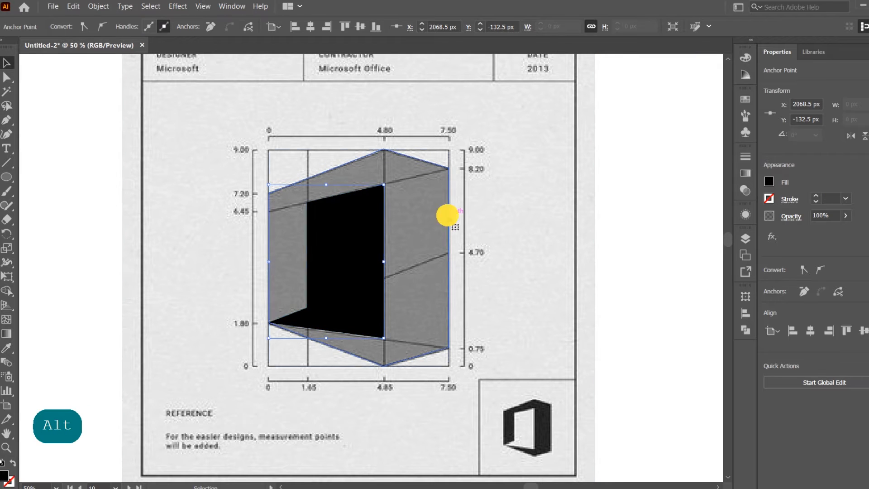
{"action": "key", "text": "shift+x"}
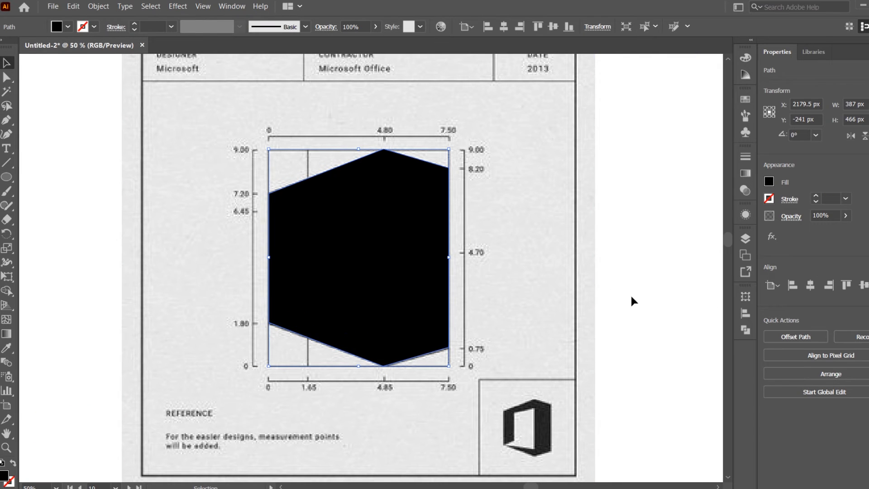
Step: Subtract the inner doorway shape from the black hexagon with Pathfinder's Minus Front
{"action": "left_click", "coordinate": [745, 330]}
{"action": "left_click", "coordinate": [200, 7]}
{"action": "left_click", "coordinate": [201, 6]}
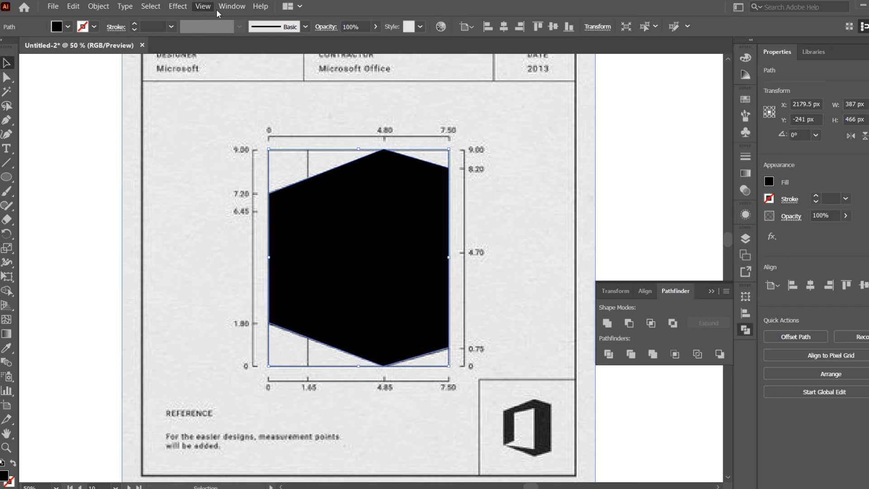
{"action": "left_click", "coordinate": [231, 7]}
{"action": "left_click", "coordinate": [534, 335]}
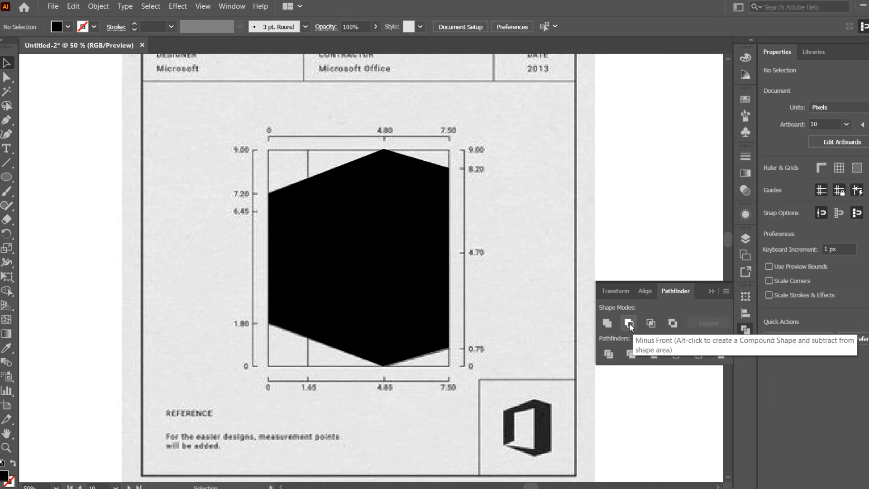
{"action": "left_click", "coordinate": [429, 203]}
{"action": "left_click", "coordinate": [368, 234]}
{"action": "left_click", "coordinate": [435, 209], "text": "shift"}
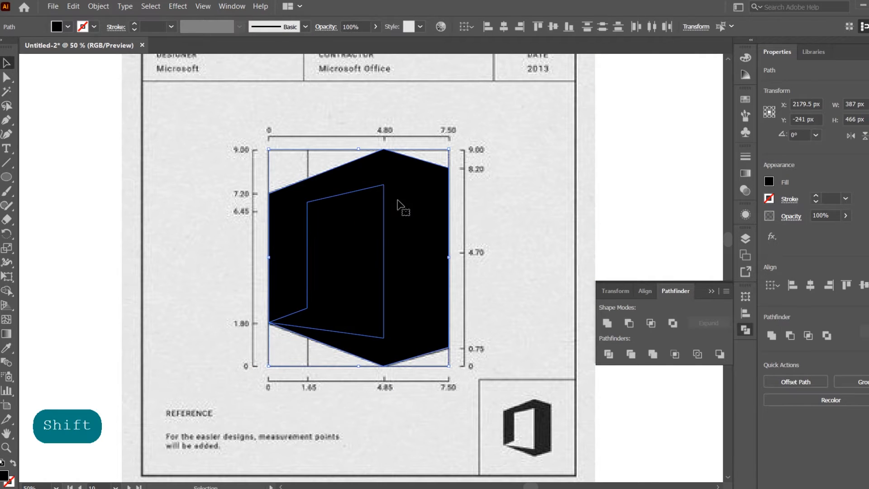
{"action": "left_click", "coordinate": [628, 322]}
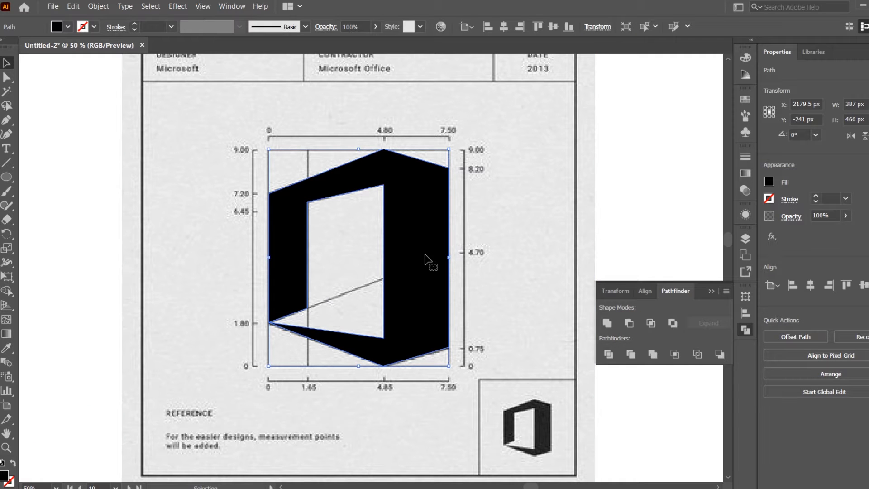
Step: Change the logo shape's fill color to red
{"action": "double_click", "coordinate": [4, 475]}
{"action": "left_click", "coordinate": [493, 173]}
{"action": "left_click_drag", "start_coordinate": [496, 170], "coordinate": [495, 167]}
{"action": "left_click", "coordinate": [469, 172]}
{"action": "left_click", "coordinate": [605, 169]}
Step: Move the reference image away from the red logo so that the logo stands alone on the artboard
{"action": "scroll", "coordinate": [482, 231], "scroll_direction": "down", "scroll_amount": 1}
{"action": "left_click_drag", "start_coordinate": [512, 200], "coordinate": [237, 213]}
{"action": "scroll", "coordinate": [272, 204], "scroll_direction": "down", "scroll_amount": 1}
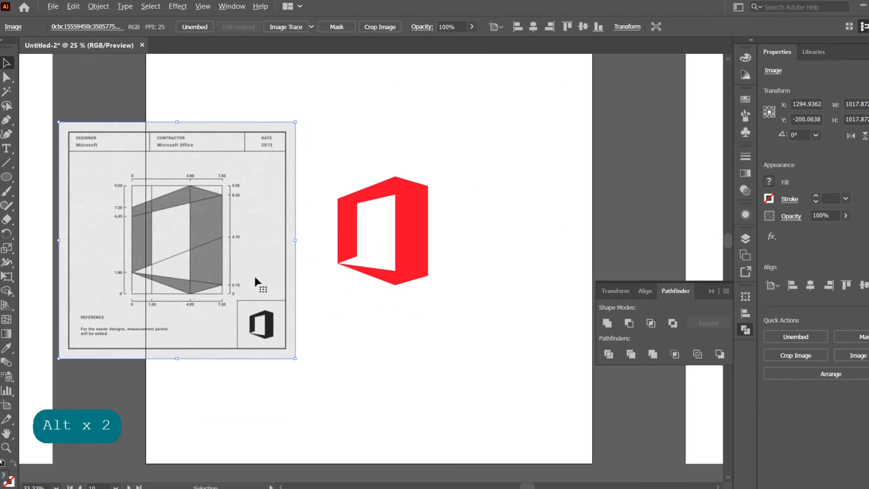
{"action": "left_click_drag", "start_coordinate": [254, 274], "coordinate": [132, 264]}
Step: Add the text "MICROSOFT OFFICE" below the red logo
{"action": "key", "text": "t"}
{"action": "left_click", "coordinate": [338, 317]}
{"action": "type", "text": "MICROSOFT O"}
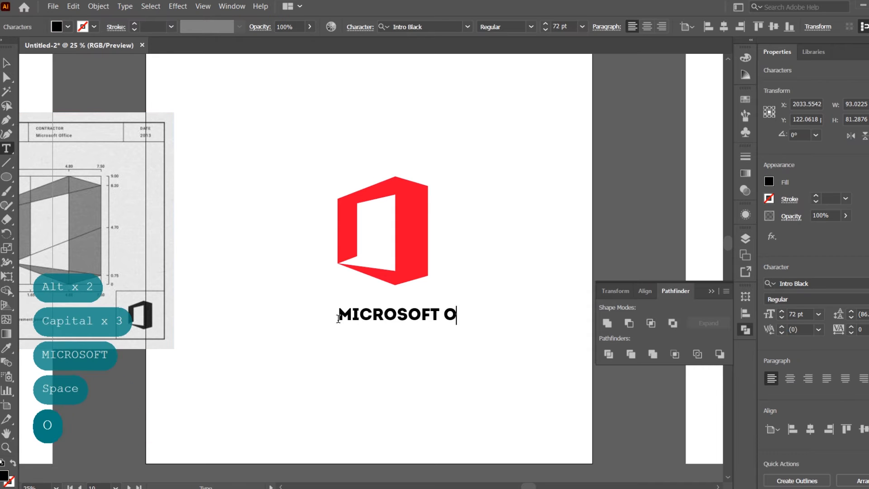
{"action": "type", "text": "FFICE"}
{"action": "key", "text": "Escape"}
{"action": "left_click", "coordinate": [446, 26]}
{"action": "type", "text": "=="}
{"action": "key", "text": "BackSpace"}
{"action": "key", "text": "BackSpace"}
{"action": "key", "text": "BackSpace"}
{"action": "key", "text": "BackSpace"}
{"action": "key", "text": "BackSpace"}
{"action": "key", "text": "BackSpace"}
{"action": "key", "text": "BackSpace"}
{"action": "key", "text": "BackSpace"}
{"action": "key", "text": "BackSpace"}
Step: Shift the MICROSOFT OFFICE text sideways beneath the logo and move the reference image closer to them
{"action": "left_click", "coordinate": [421, 198]}
{"action": "left_click_drag", "start_coordinate": [483, 315], "coordinate": [441, 312]}
{"action": "left_click", "coordinate": [435, 343]}
{"action": "left_click_drag", "start_coordinate": [125, 260], "coordinate": [207, 275]}
{"action": "left_click", "coordinate": [383, 354]}
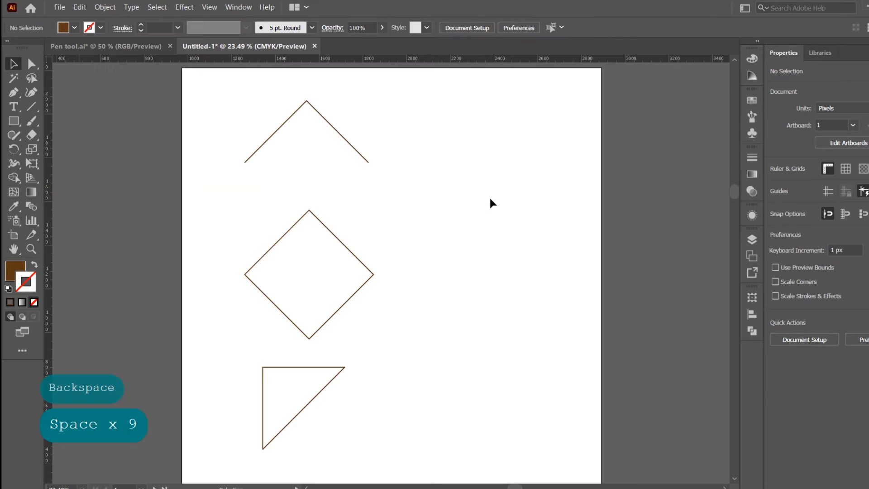
Step: In the Untitled-1 document, draw an open chevron about 573 px wide with the Pen tool beside the example chevron
{"action": "key", "text": "p"}
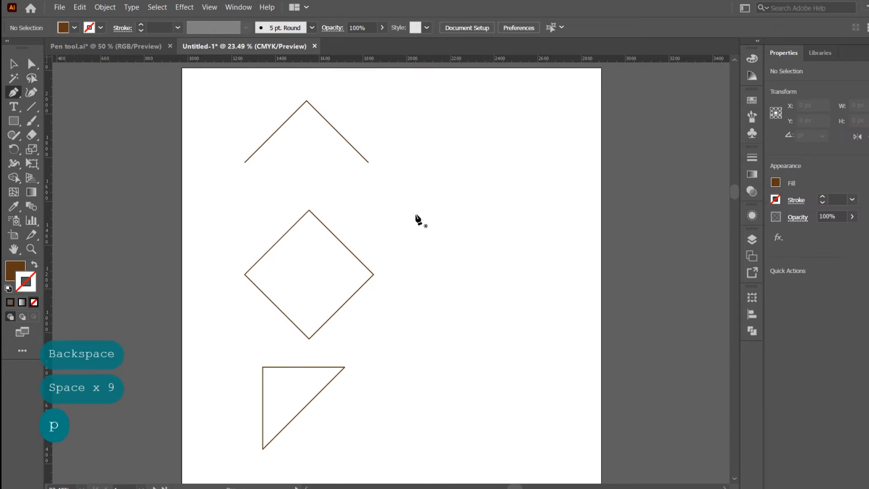
{"action": "left_click", "coordinate": [416, 163]}
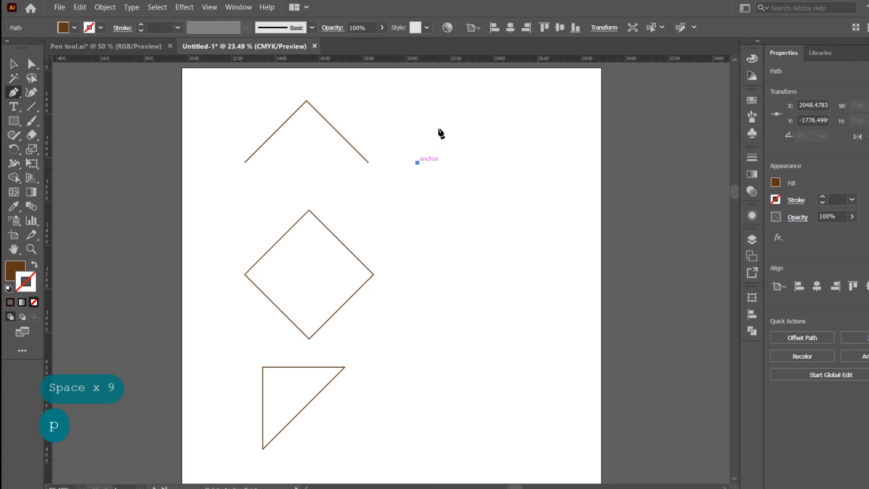
{"action": "left_click", "coordinate": [479, 101]}
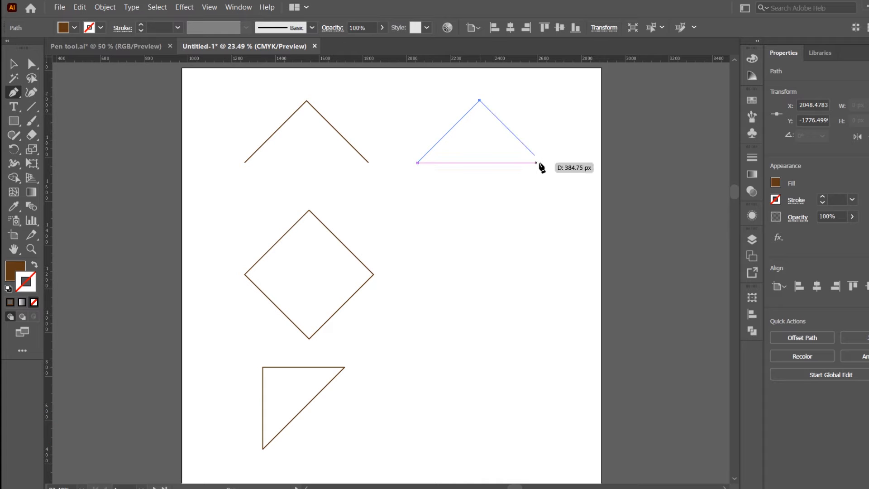
{"action": "left_click", "coordinate": [541, 163]}
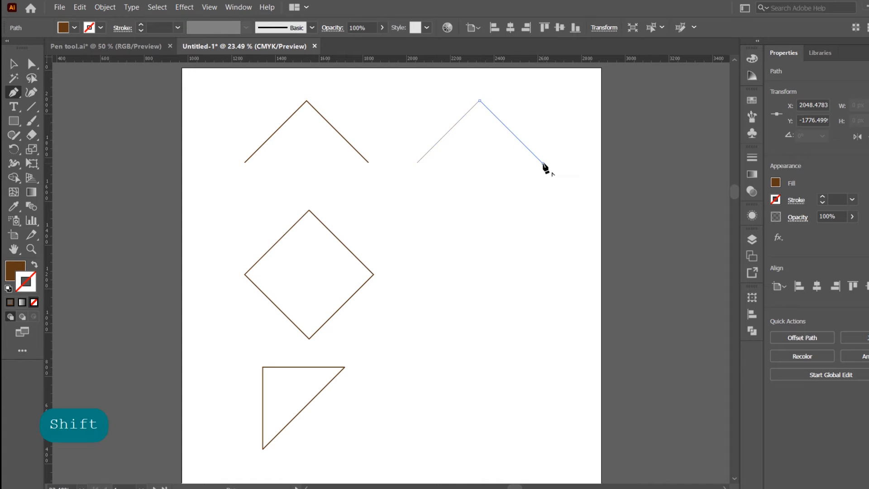
{"action": "key", "text": "Return"}
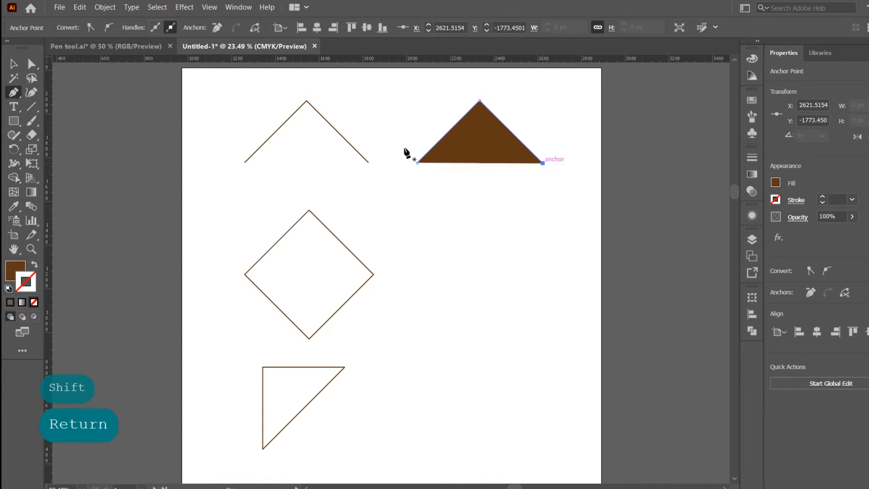
Step: Swap the new chevron's fill and stroke to give it a brown 1 pt outline with no fill
{"action": "left_click", "coordinate": [35, 264]}
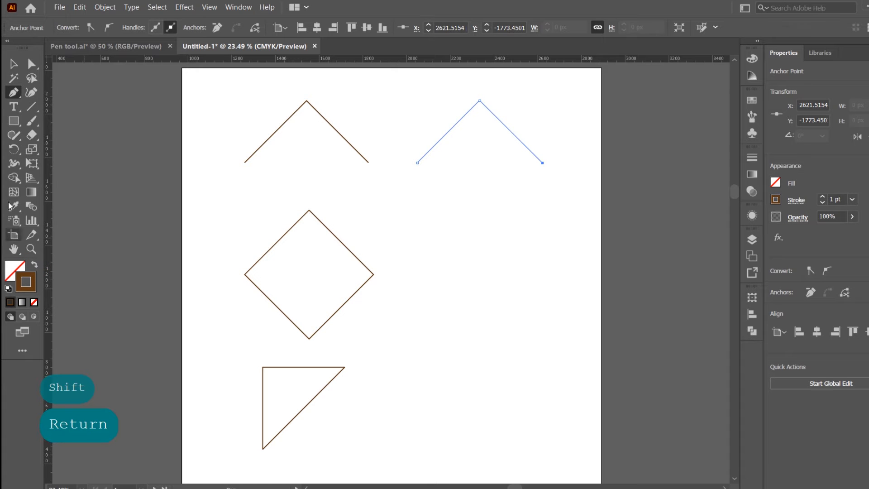
{"action": "left_click", "coordinate": [14, 64]}
{"action": "left_click", "coordinate": [457, 195]}
{"action": "left_click_drag", "start_coordinate": [428, 114], "coordinate": [530, 172]}
{"action": "left_click", "coordinate": [446, 190]}
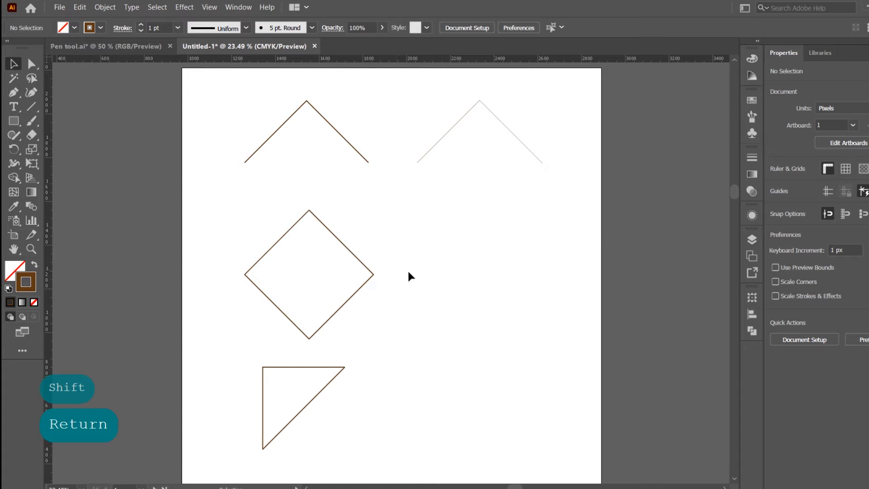
Step: Draw a closed diamond about 587 by 590 px with the Pen tool and a 3 pt stroke beside the example diamond
{"action": "left_click", "coordinate": [322, 255]}
{"action": "left_click", "coordinate": [389, 237]}
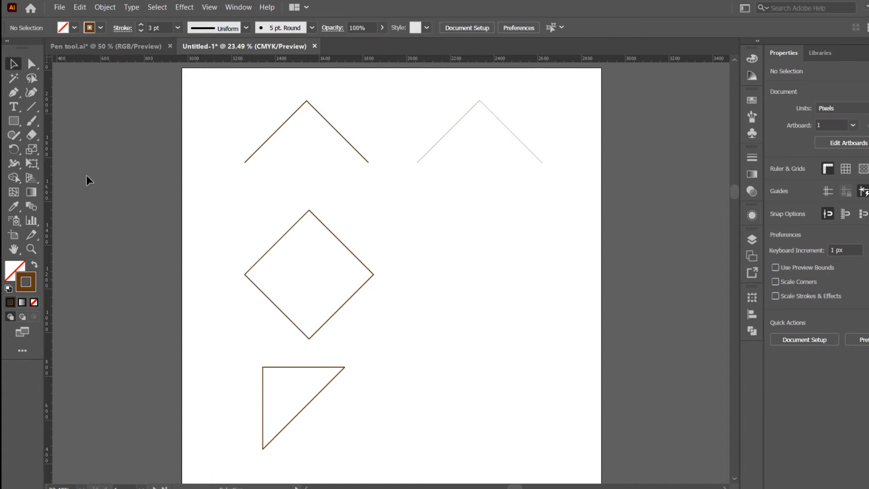
{"action": "key", "text": "p"}
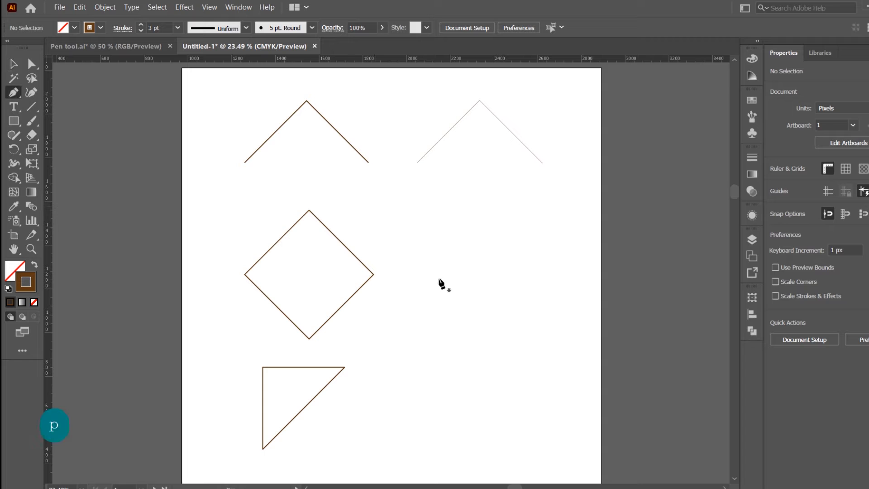
{"action": "left_click", "coordinate": [401, 273]}
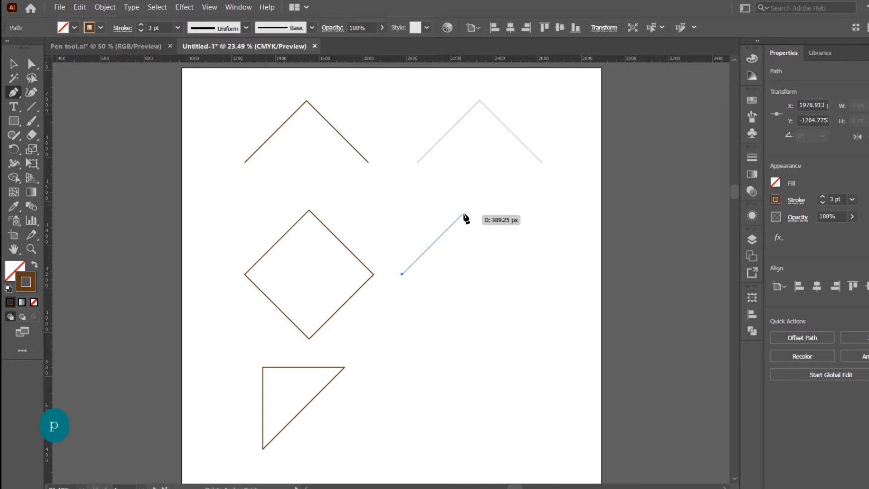
{"action": "left_click", "coordinate": [466, 211]}
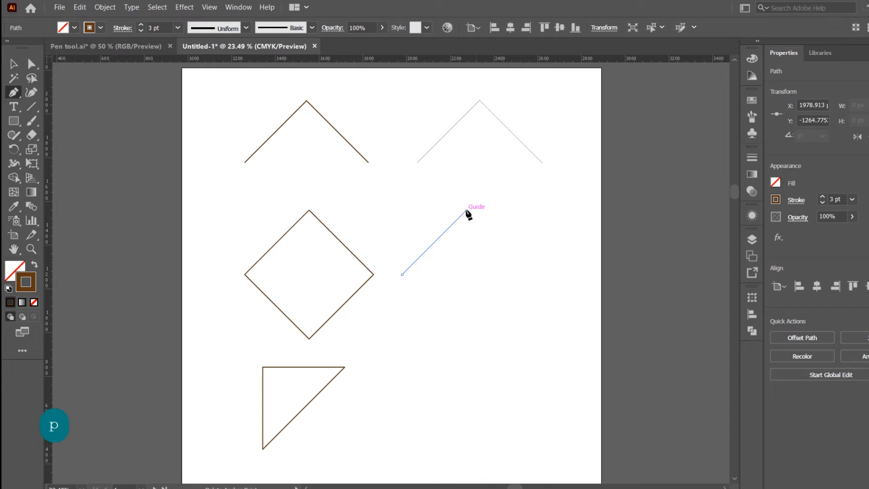
{"action": "left_click", "coordinate": [531, 275]}
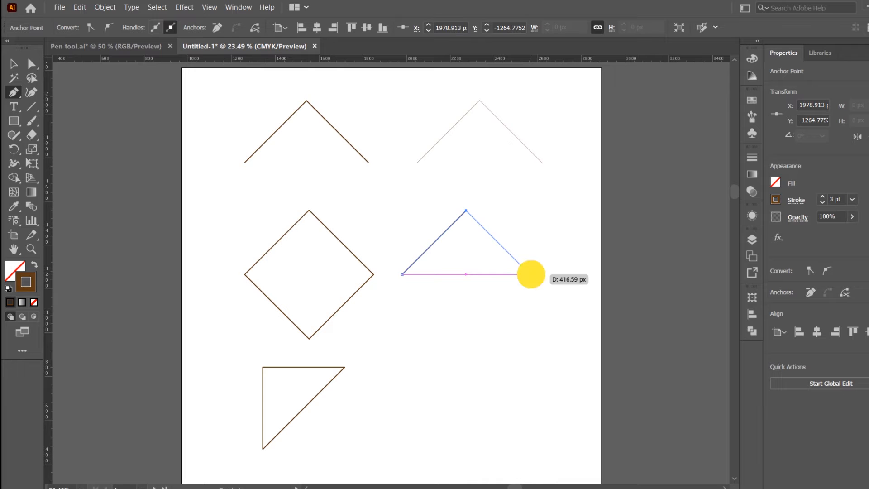
{"action": "left_click", "coordinate": [466, 339]}
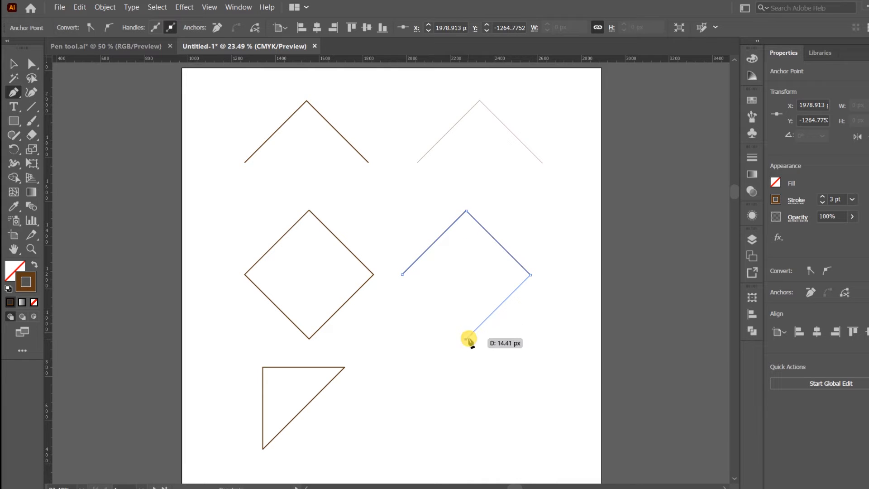
{"action": "left_click", "coordinate": [401, 275]}
{"action": "key", "text": "shift"}
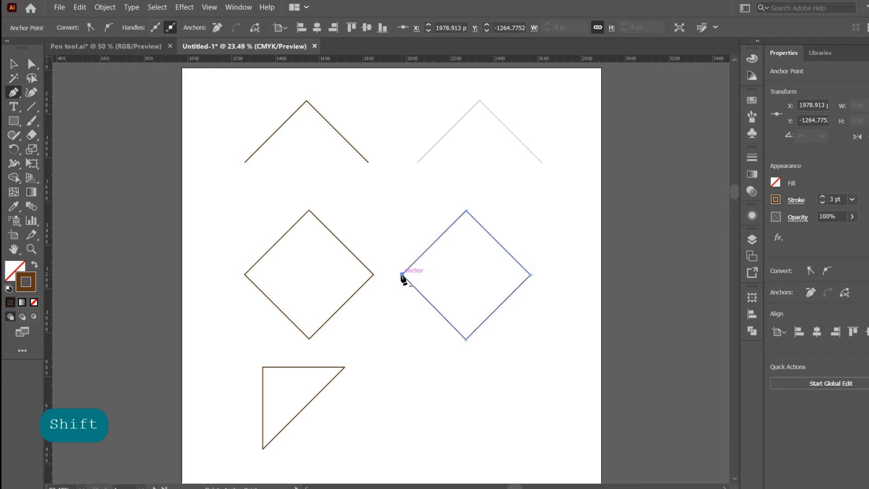
Step: Swap the new diamond's fill and stroke to try a brown fill, and swap them back to a 1 pt brown outline
{"action": "left_click", "coordinate": [13, 64]}
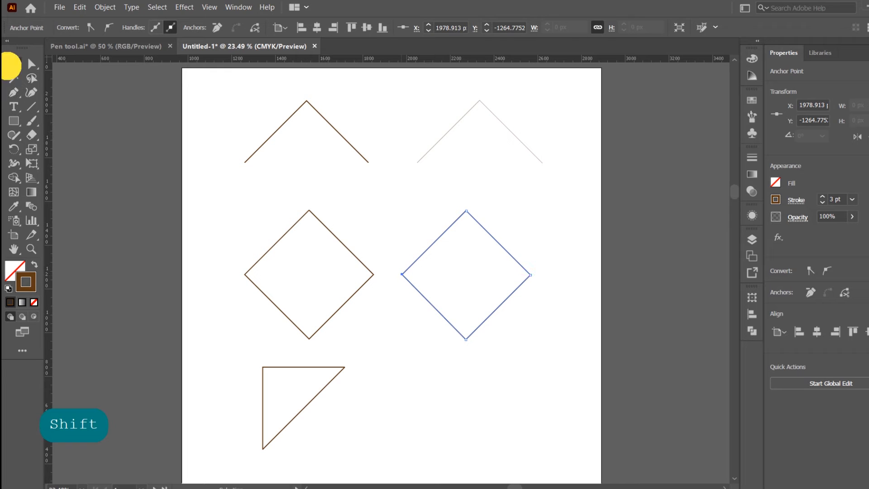
{"action": "left_click", "coordinate": [33, 266]}
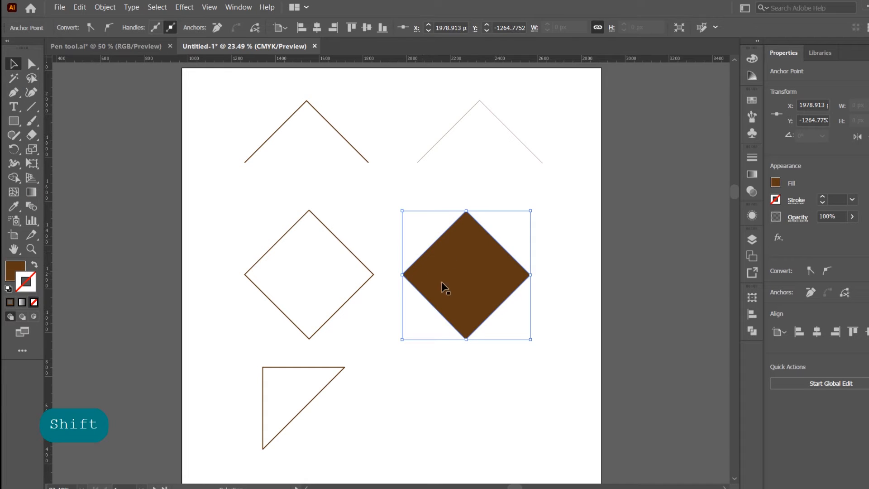
{"action": "left_click", "coordinate": [473, 260], "text": "shift"}
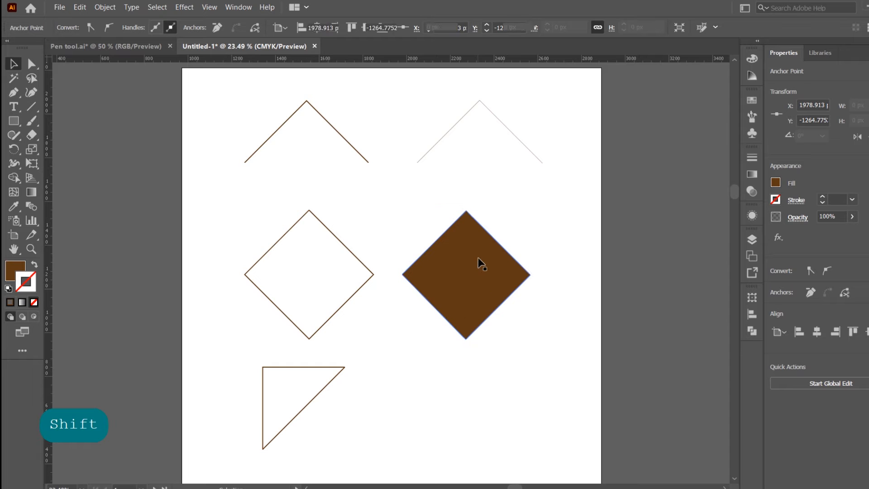
{"action": "left_click", "coordinate": [468, 271], "text": "shift"}
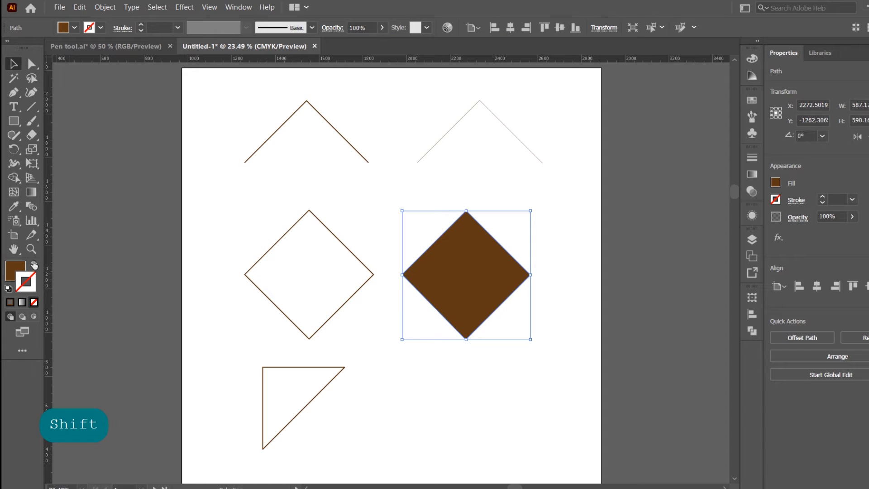
{"action": "key", "text": "shift+x"}
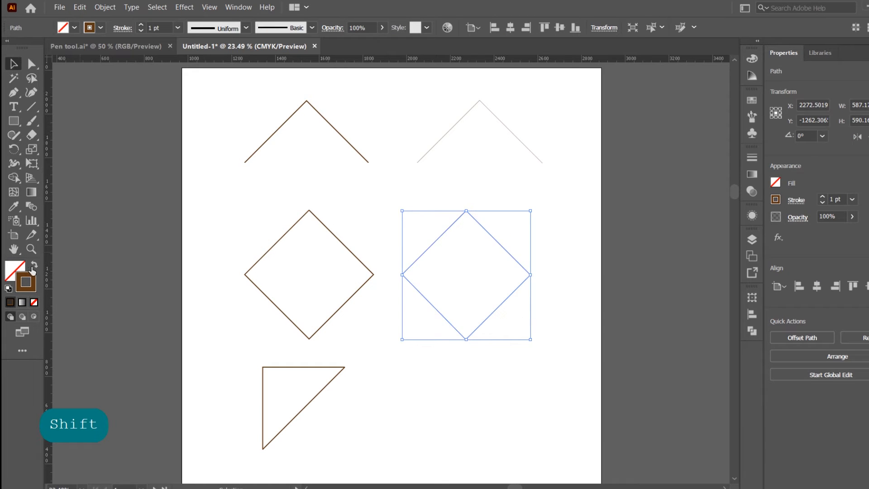
{"action": "left_click", "coordinate": [227, 231]}
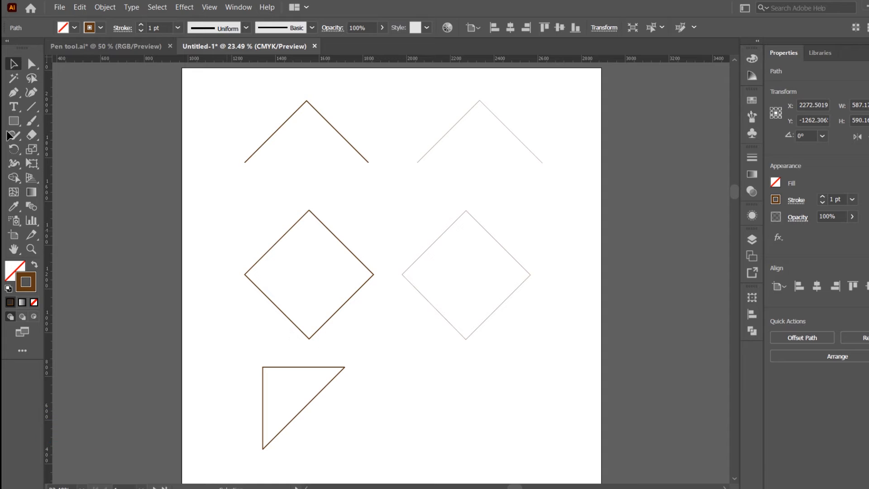
Step: Draw a closed right triangle with legs about 348 px long with the Pen tool beside the example triangle, and select it
{"action": "left_click", "coordinate": [14, 92]}
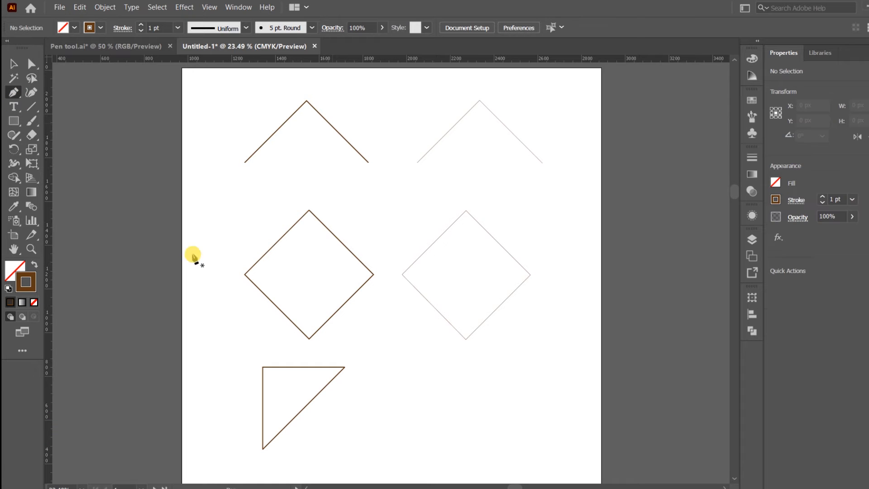
{"action": "left_click", "coordinate": [425, 443]}
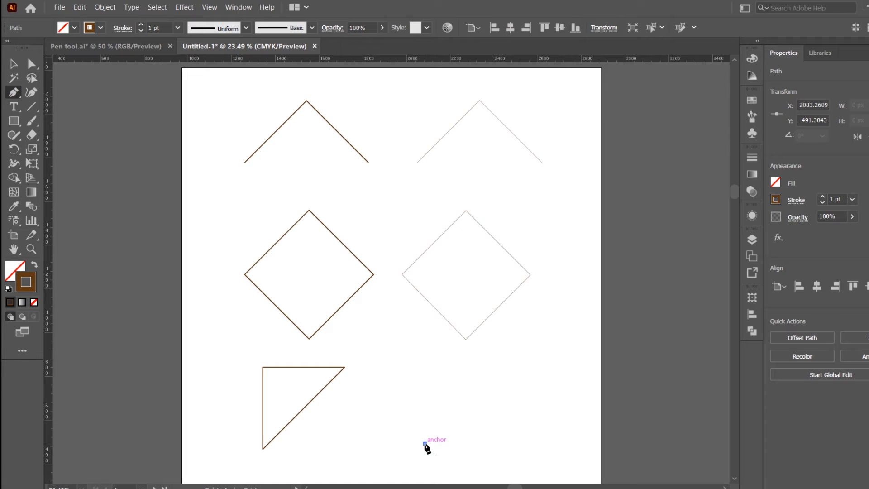
{"action": "left_click", "coordinate": [500, 367]}
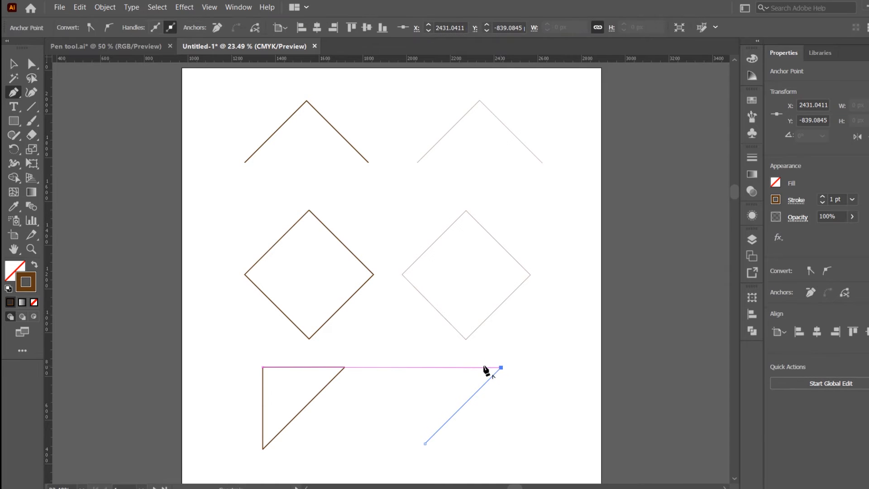
{"action": "left_click", "coordinate": [425, 366]}
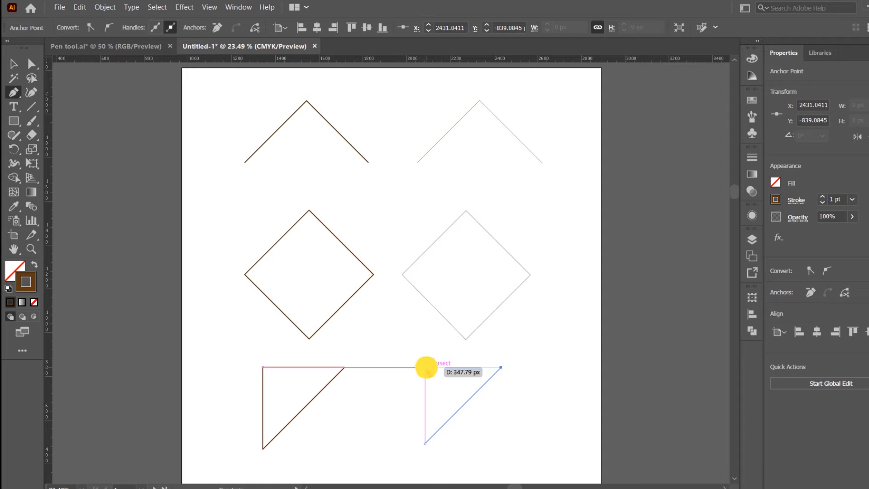
{"action": "left_click", "coordinate": [425, 444]}
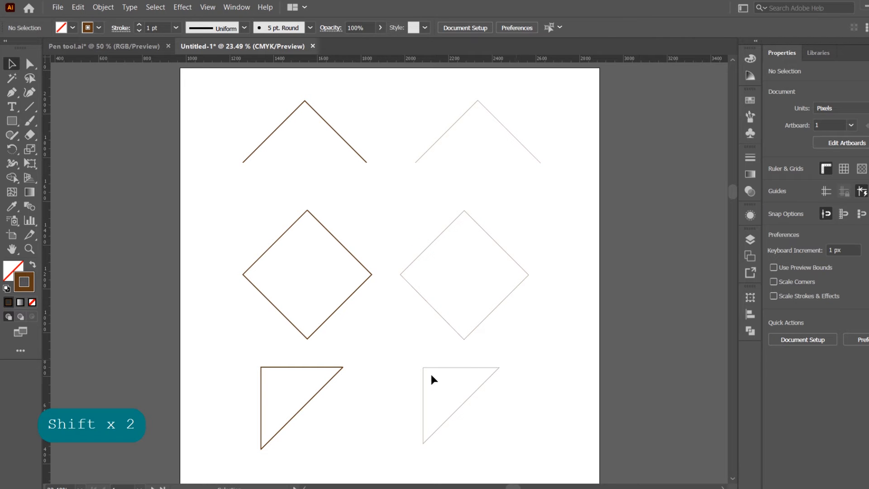
{"action": "left_click_drag", "start_coordinate": [394, 388], "coordinate": [512, 419]}
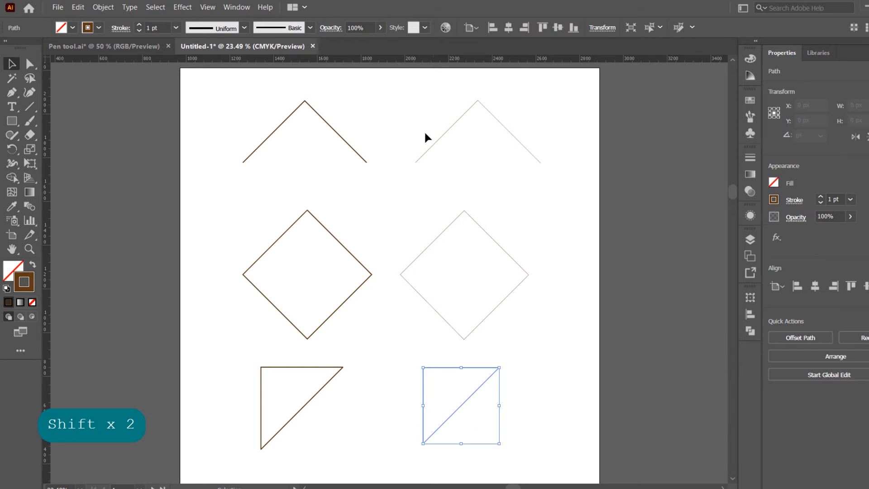
Step: Deselect the new triangle and go to artboard 2, which holds the curved example shapes
{"action": "left_click", "coordinate": [508, 361]}
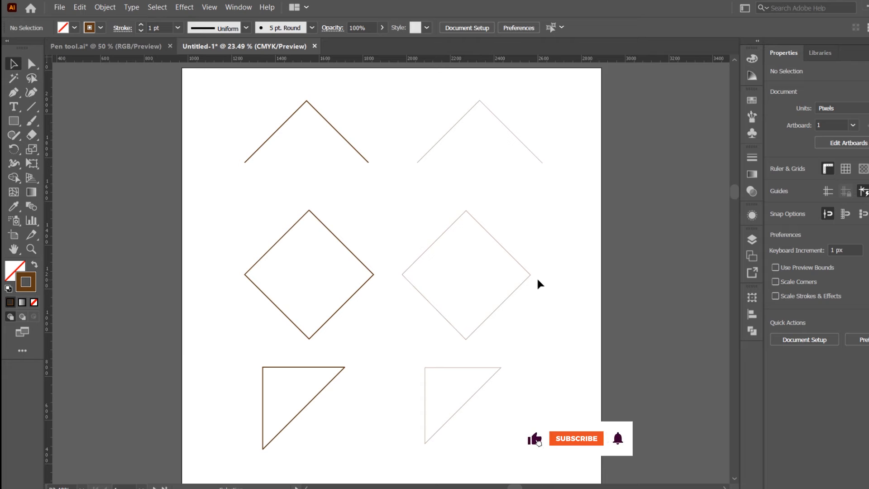
{"action": "scroll", "coordinate": [537, 281], "scroll_direction": "down", "scroll_amount": 5}
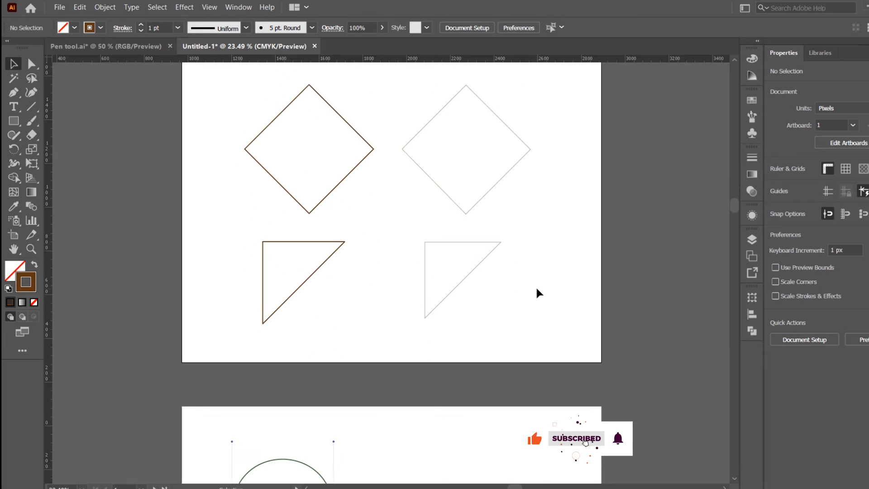
{"action": "scroll", "coordinate": [536, 288], "scroll_direction": "down", "scroll_amount": 5}
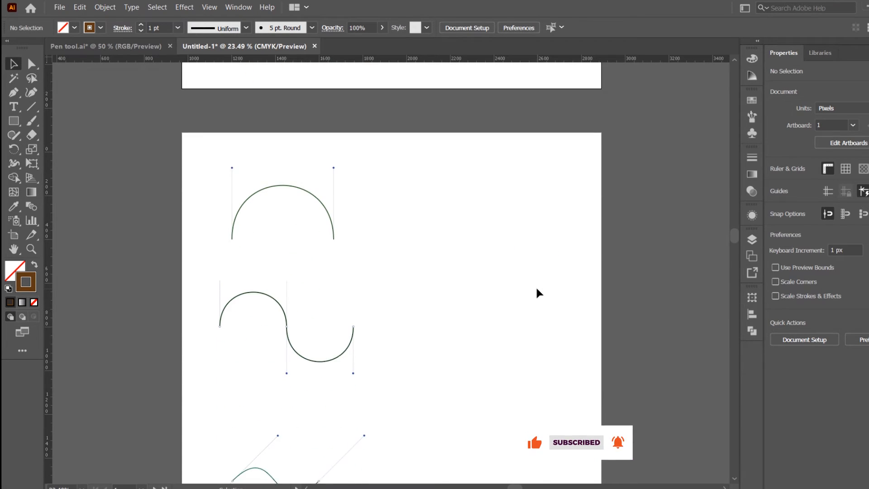
{"action": "scroll", "coordinate": [536, 288], "scroll_direction": "down", "scroll_amount": 2}
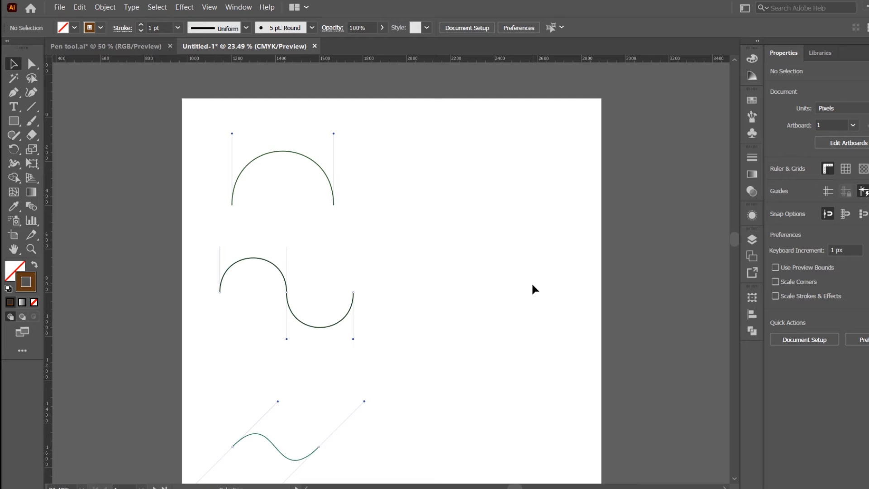
{"action": "key", "text": "ctrl+0"}
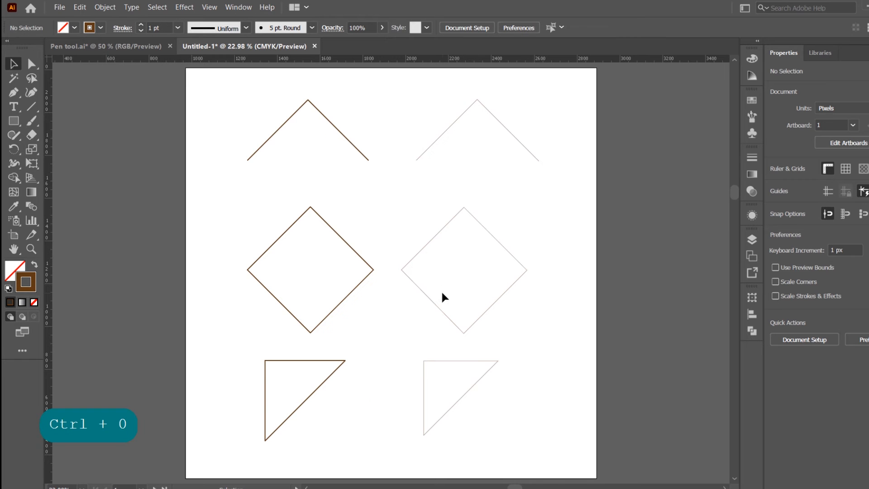
{"action": "left_click", "coordinate": [154, 487]}
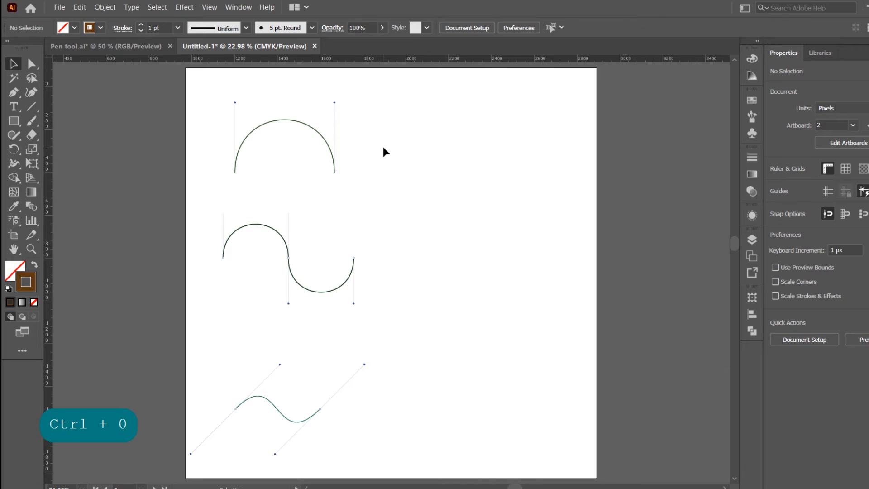
Step: Draw an open arch about 472 by 247 px with the Pen tool, using vertical handles, beside the example arch
{"action": "scroll", "coordinate": [382, 149], "scroll_direction": "up", "scroll_amount": 5}
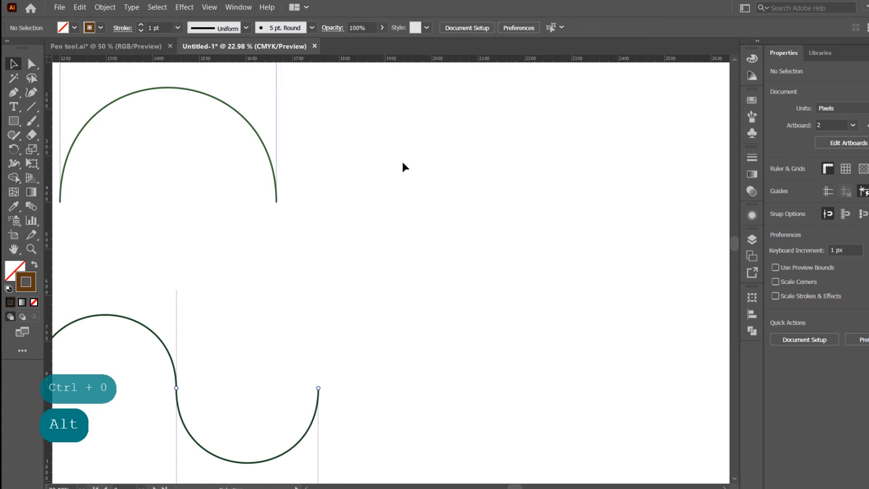
{"action": "scroll", "coordinate": [401, 159], "scroll_direction": "down", "scroll_amount": 2}
{"action": "left_click_drag", "start_coordinate": [448, 199], "coordinate": [448, 227]}
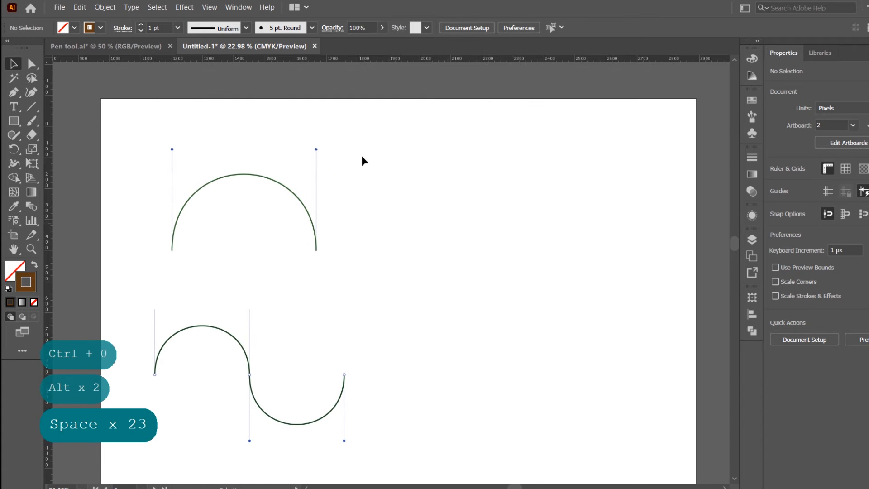
{"action": "left_click", "coordinate": [13, 92]}
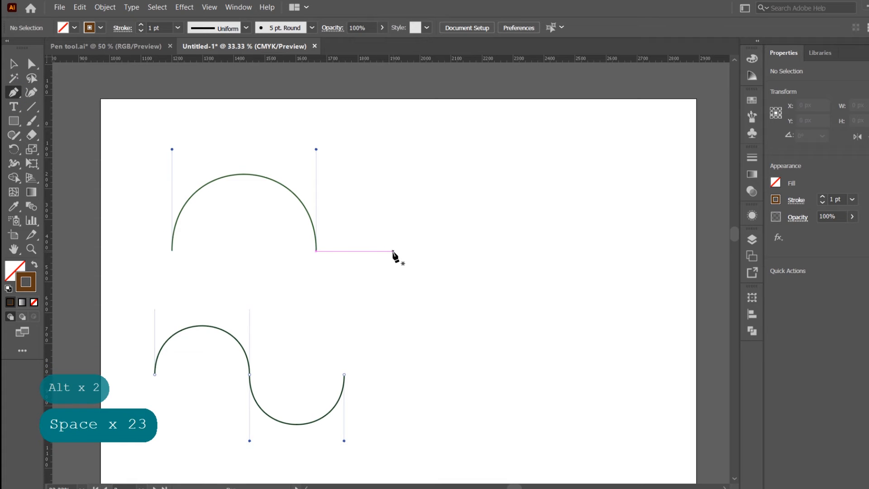
{"action": "left_click", "coordinate": [393, 252]}
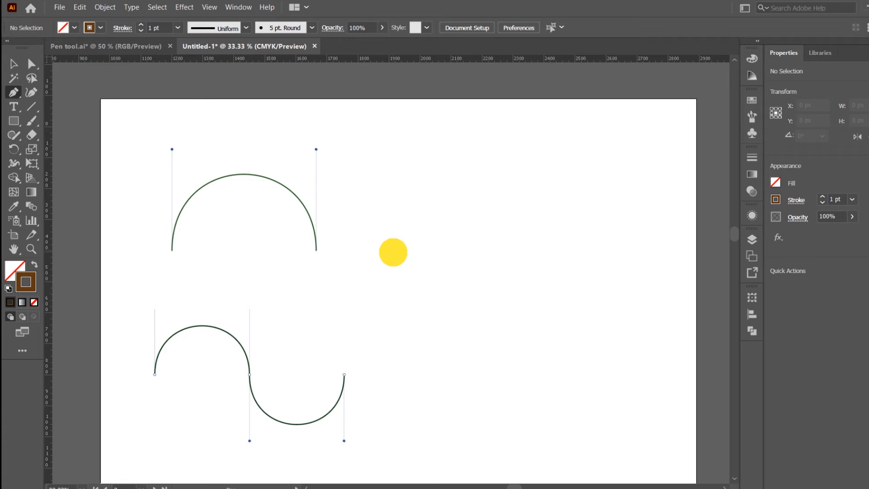
{"action": "left_click_drag", "start_coordinate": [393, 252], "coordinate": [393, 151]}
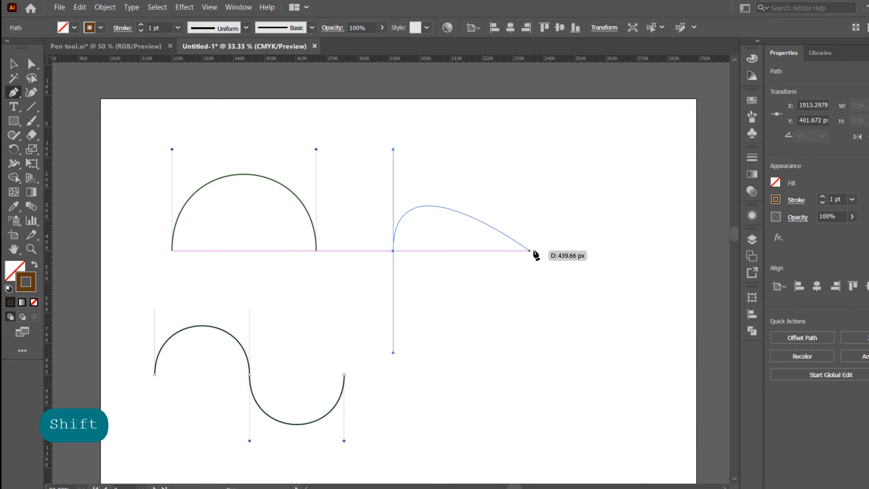
{"action": "left_click", "coordinate": [536, 251]}
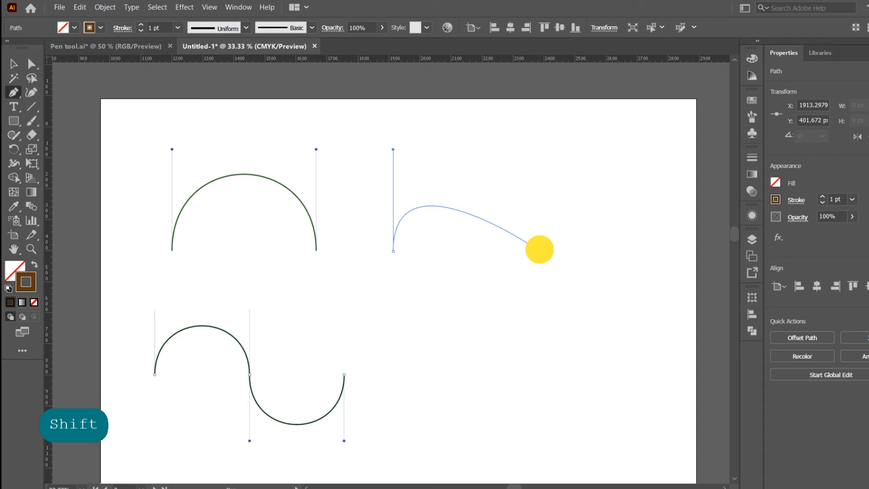
{"action": "left_click_drag", "start_coordinate": [540, 249], "coordinate": [553, 352]}
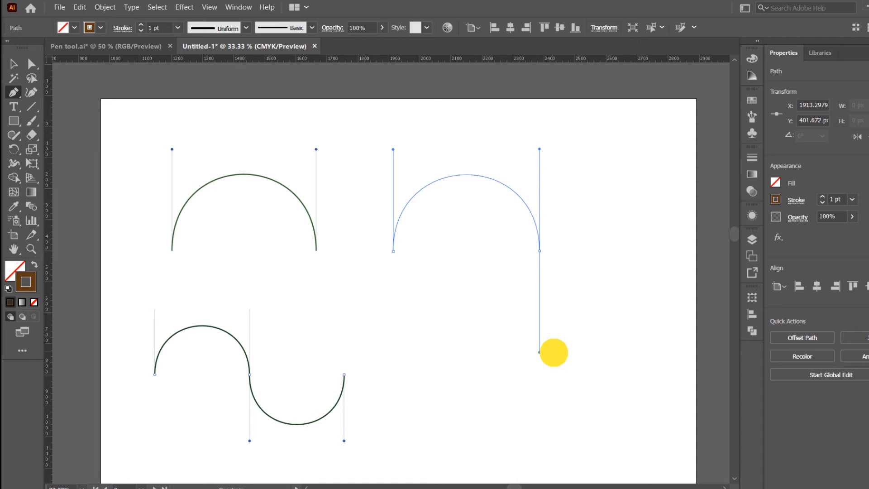
{"action": "left_click_drag", "start_coordinate": [553, 353], "coordinate": [552, 354]}
{"action": "key", "text": "Return"}
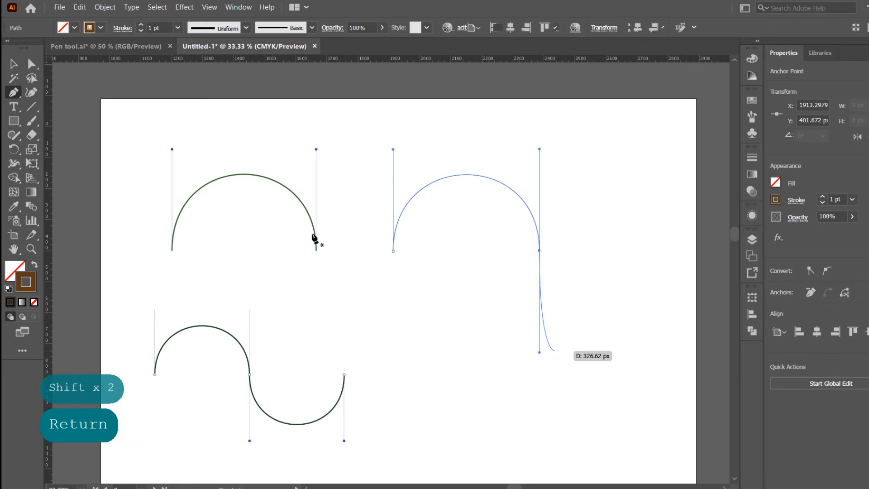
{"action": "left_click", "coordinate": [14, 64]}
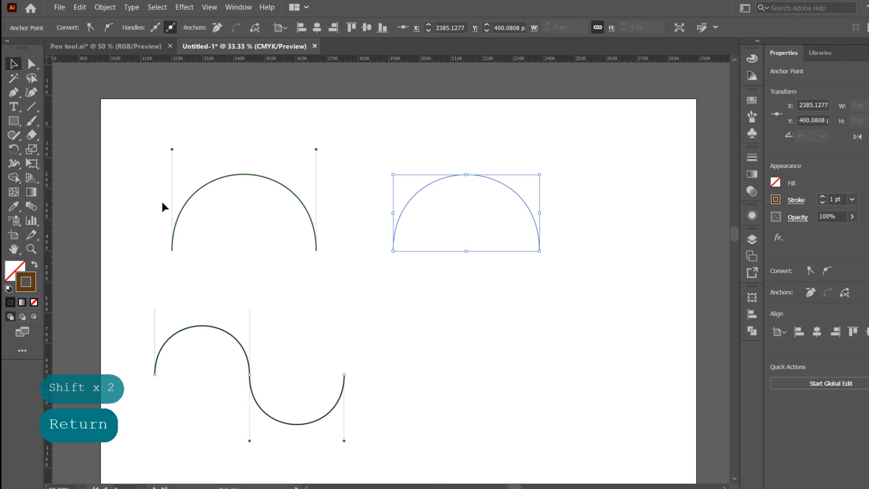
{"action": "left_click", "coordinate": [32, 65]}
{"action": "left_click", "coordinate": [539, 251]}
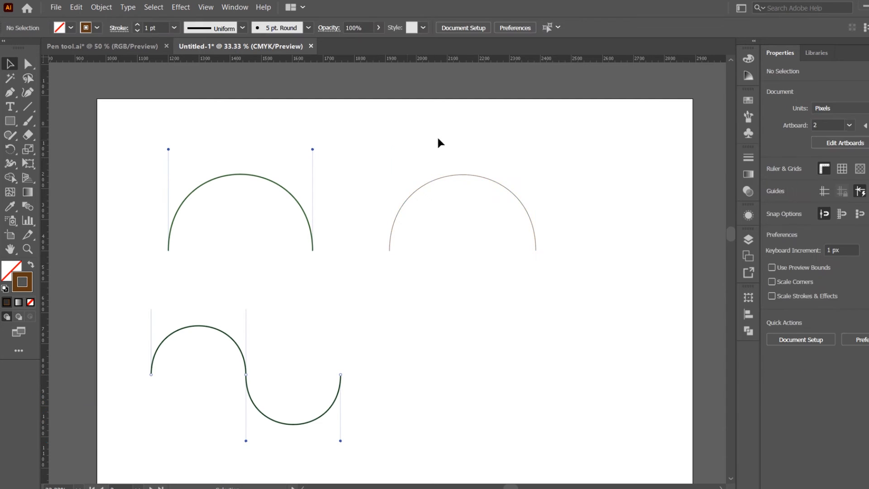
Step: Close the new arch with a straight base line between its two end anchors using the Pen tool
{"action": "left_click", "coordinate": [439, 178]}
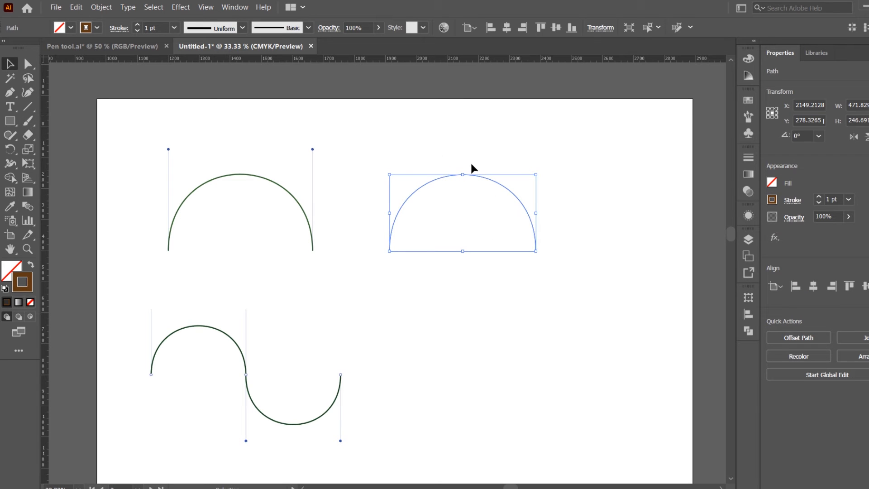
{"action": "left_click_drag", "start_coordinate": [457, 174], "coordinate": [215, 219]}
{"action": "key", "text": "p"}
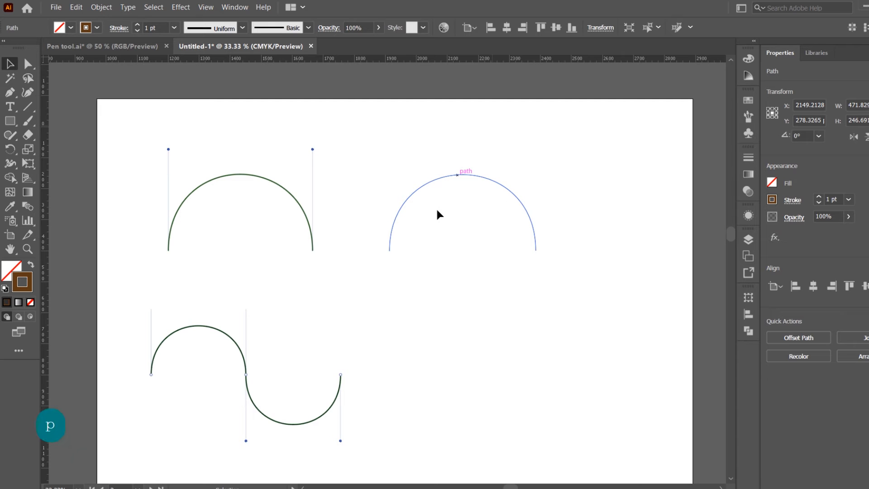
{"action": "left_click", "coordinate": [536, 250]}
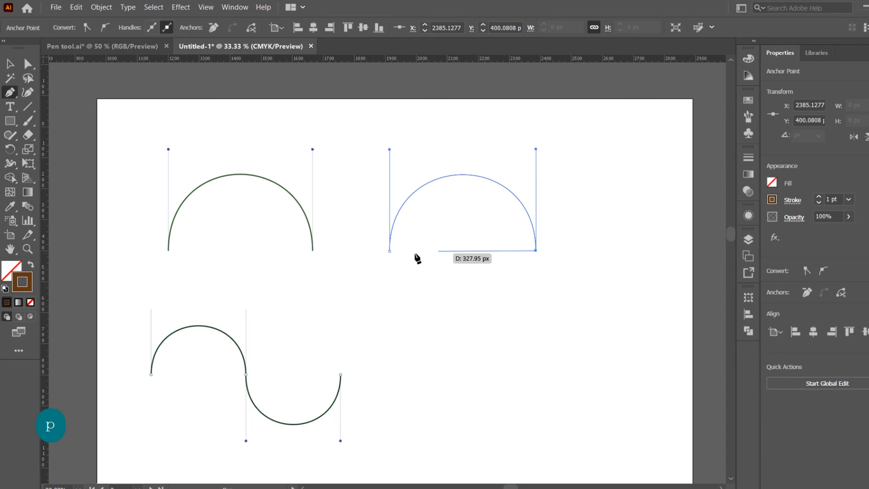
{"action": "left_click", "coordinate": [389, 250]}
{"action": "key", "text": "v"}
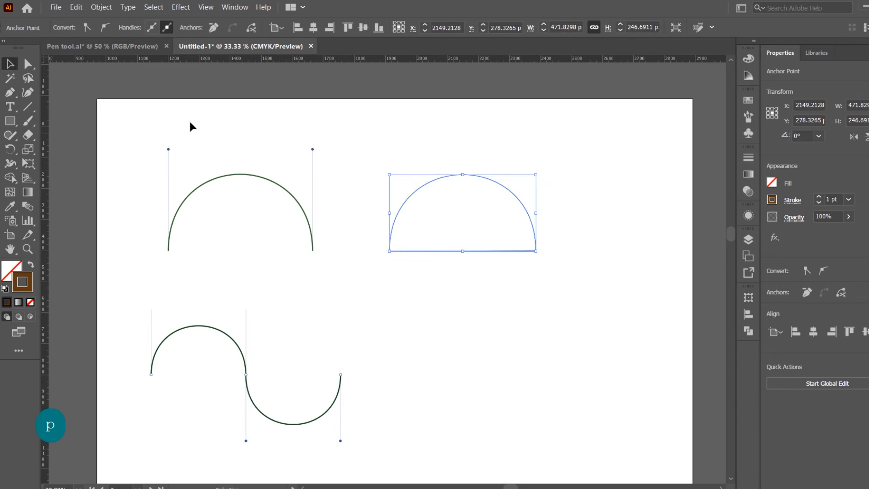
Step: Swap the closed arch's fill and stroke to give it a brown fill with no stroke, and deselect it
{"action": "left_click", "coordinate": [465, 251]}
{"action": "left_click", "coordinate": [29, 263]}
{"action": "left_click", "coordinate": [405, 275]}
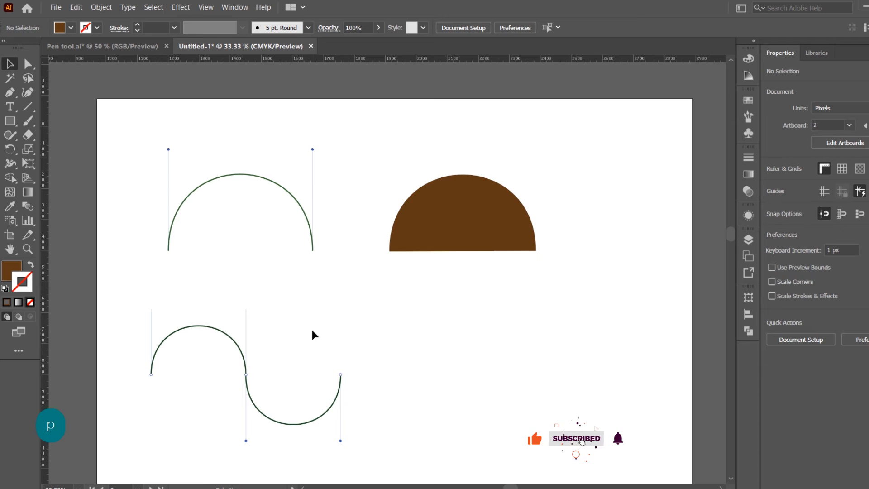
Step: Draw an open three-arc wave with the Pen tool from about X 1838 to 2757 px, and swap its fill and stroke to a 1 pt brown outline
{"action": "scroll", "coordinate": [299, 362], "scroll_direction": "down", "scroll_amount": 2}
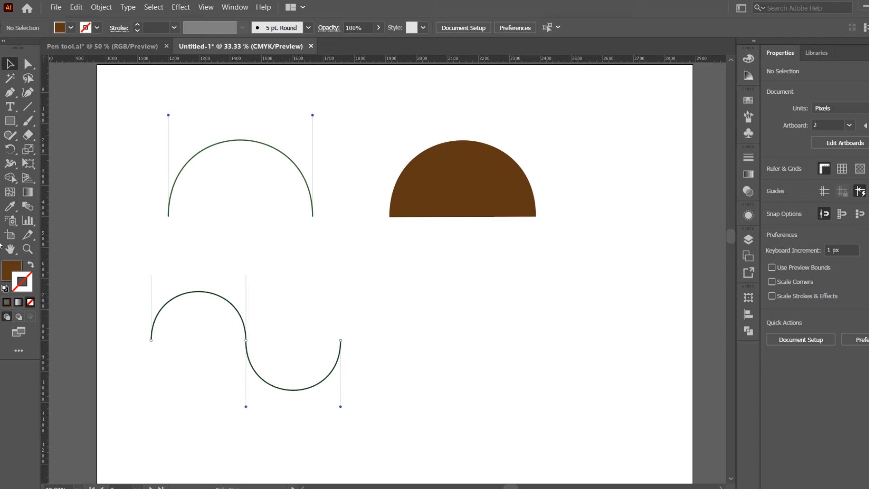
{"action": "left_click", "coordinate": [10, 92]}
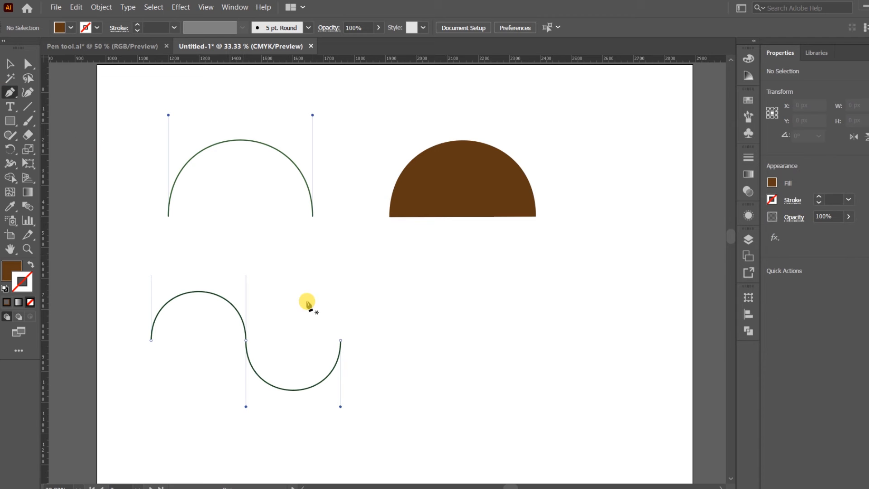
{"action": "left_click", "coordinate": [366, 342]}
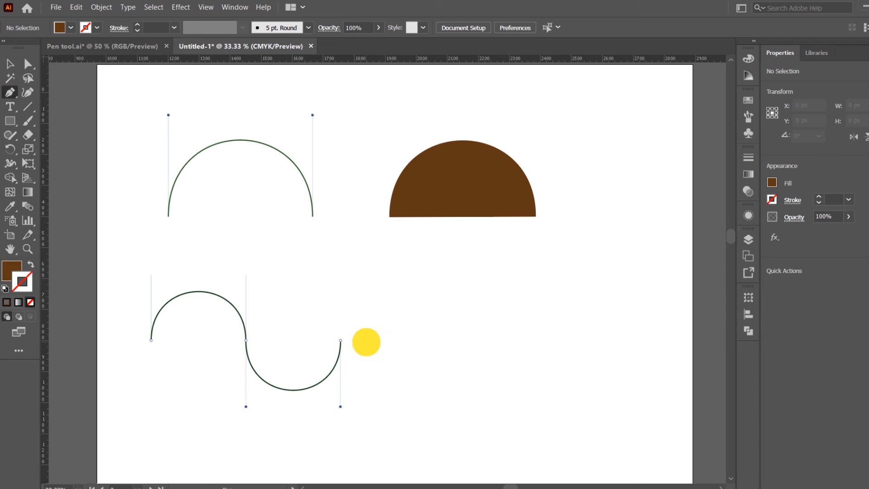
{"action": "left_click_drag", "start_coordinate": [366, 342], "coordinate": [368, 280]}
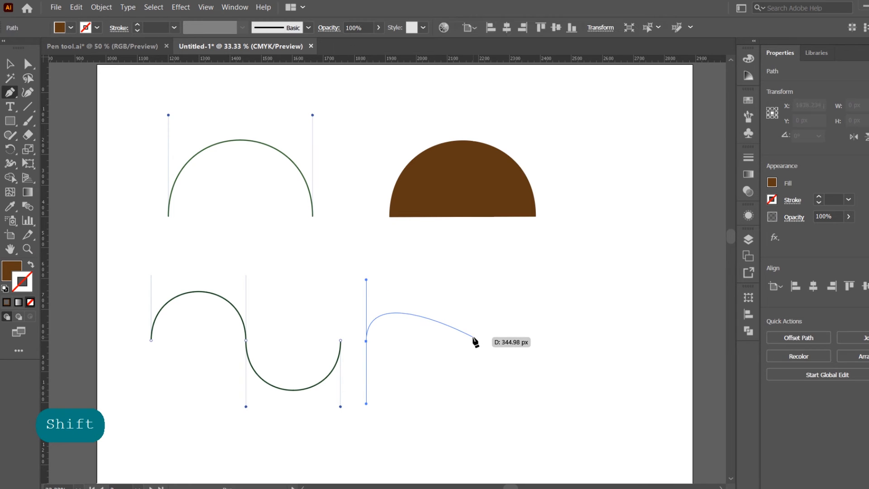
{"action": "left_click_drag", "start_coordinate": [472, 339], "coordinate": [480, 396]}
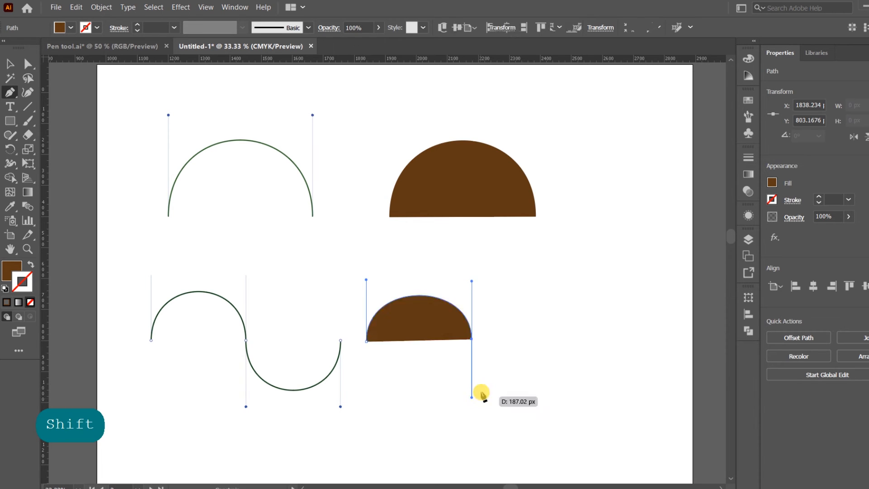
{"action": "left_click", "coordinate": [564, 339]}
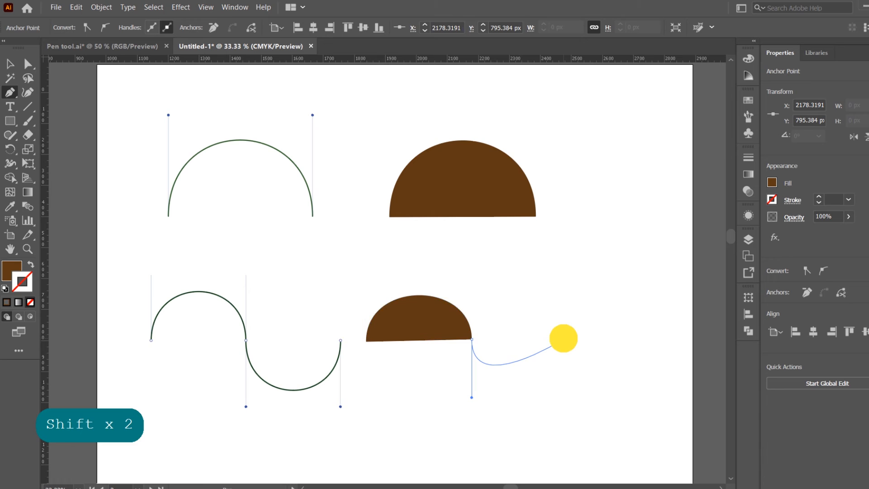
{"action": "left_click_drag", "start_coordinate": [563, 338], "coordinate": [564, 280]}
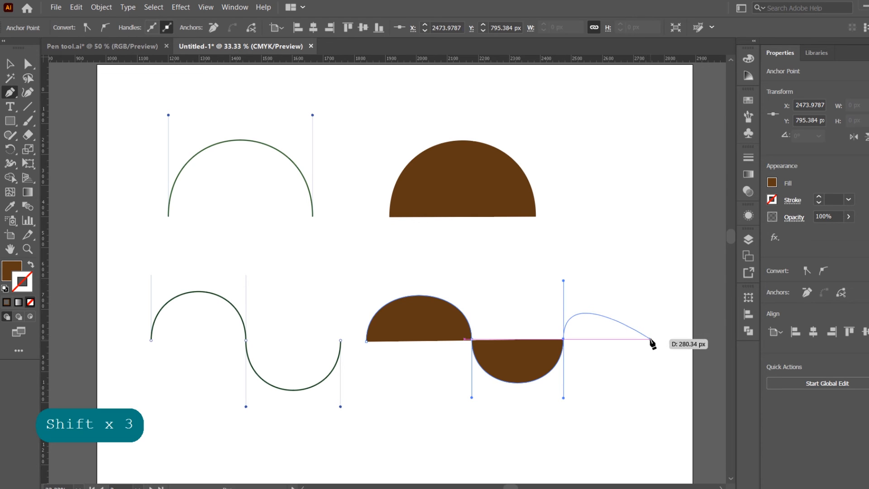
{"action": "left_click_drag", "start_coordinate": [651, 339], "coordinate": [652, 399]}
{"action": "key", "text": "Return"}
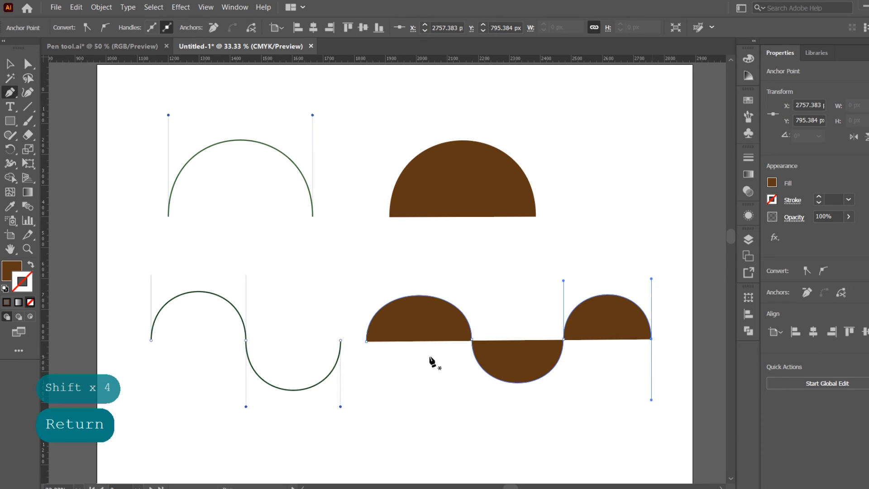
{"action": "left_click", "coordinate": [30, 265]}
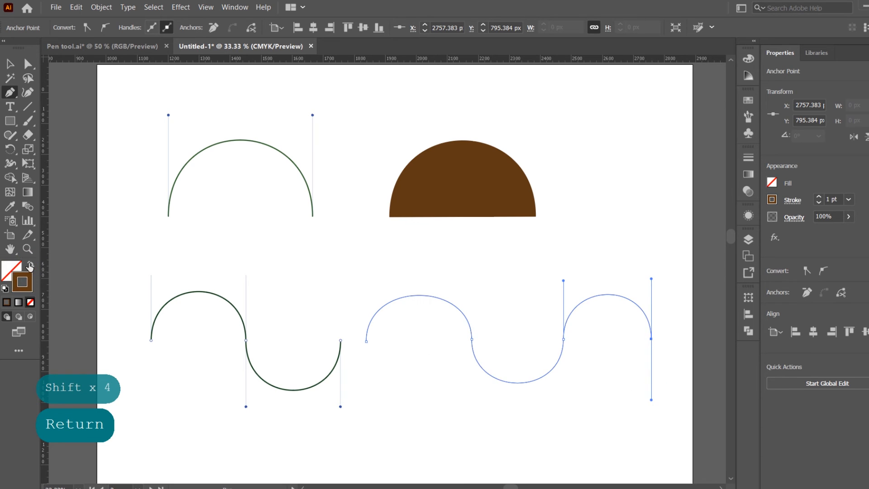
{"action": "key", "text": "v"}
Step: Move the slanted wave example with its handle lines straight up, closer to the upright wave example, and deselect it
{"action": "scroll", "coordinate": [363, 333], "scroll_direction": "down", "scroll_amount": 3}
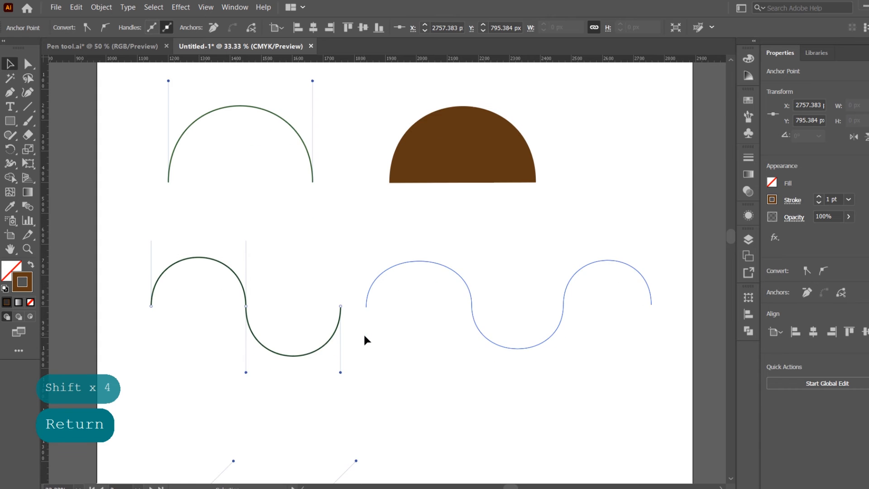
{"action": "scroll", "coordinate": [365, 338], "scroll_direction": "down", "scroll_amount": 1}
{"action": "left_click_drag", "start_coordinate": [124, 407], "coordinate": [305, 469]}
{"action": "left_click_drag", "start_coordinate": [225, 454], "coordinate": [223, 387]}
{"action": "left_click", "coordinate": [366, 398]}
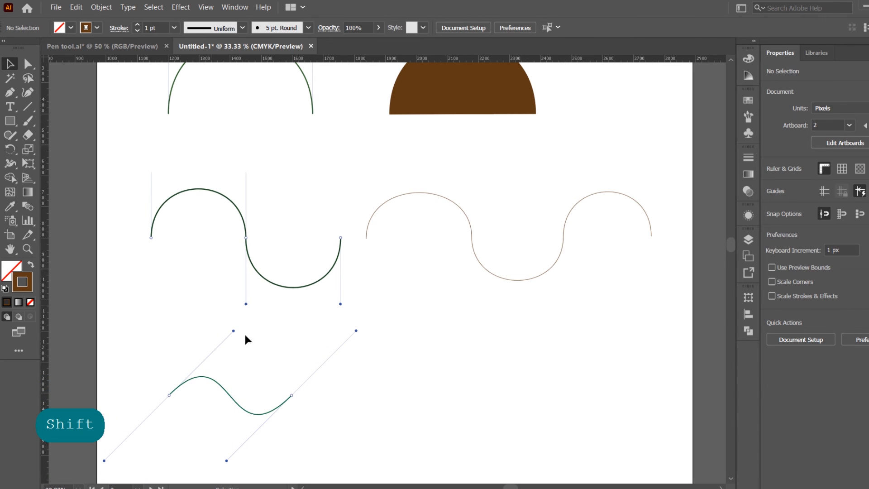
{"action": "left_click", "coordinate": [376, 216]}
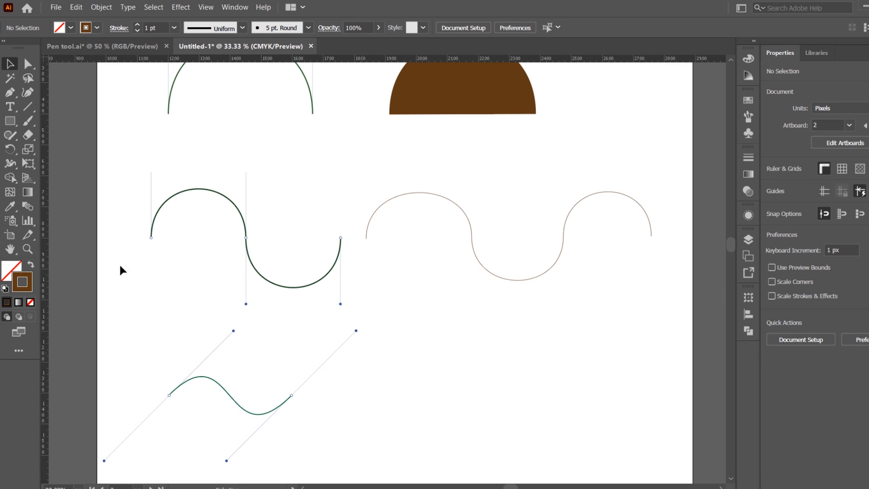
Step: Draw a slanted wave with the Pen tool from about X 1895 to 2414 px at Y 1311 px, giving both anchors parallel 45° diagonal handles
{"action": "left_click", "coordinate": [9, 93]}
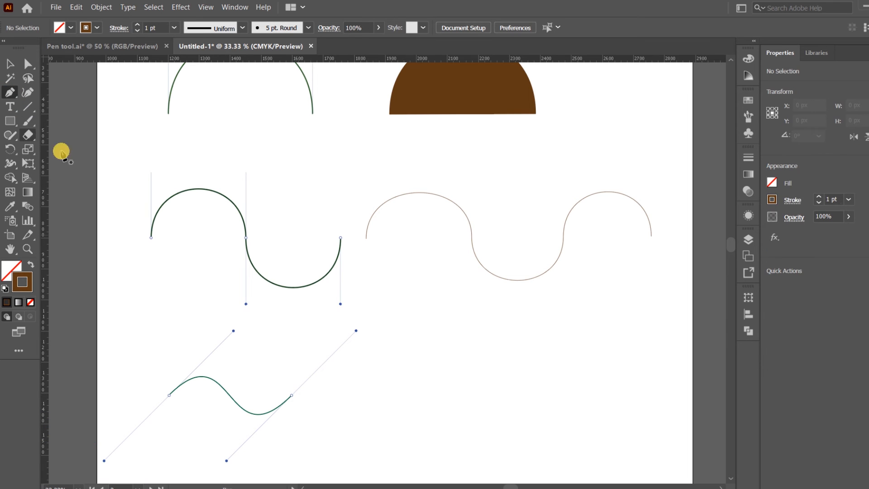
{"action": "left_click", "coordinate": [383, 396]}
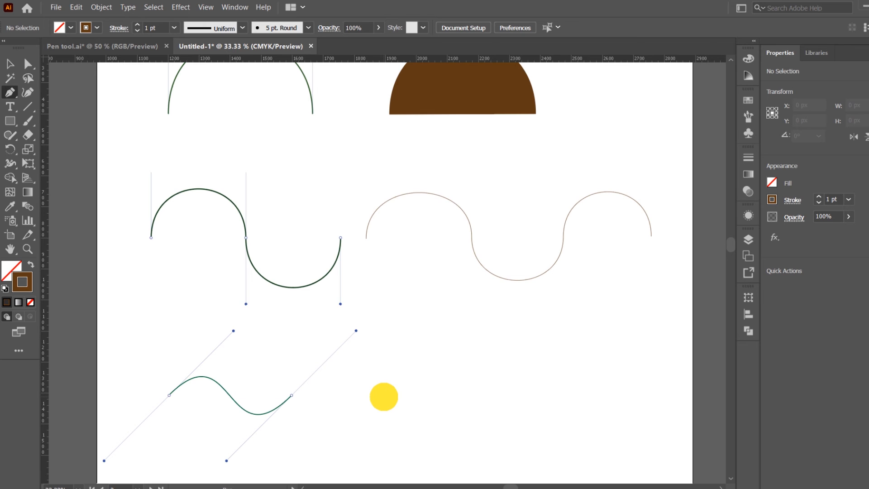
{"action": "left_click_drag", "start_coordinate": [384, 396], "coordinate": [448, 334]}
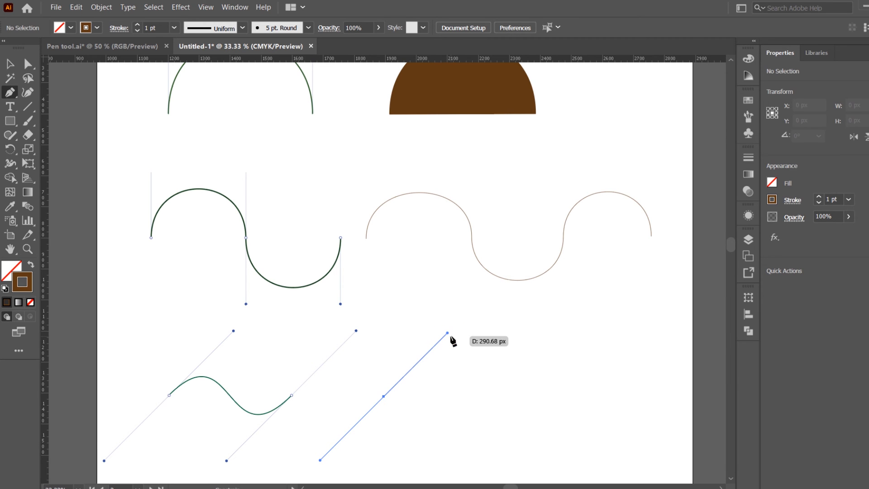
{"action": "key", "text": "shift"}
{"action": "key", "text": "shift"}
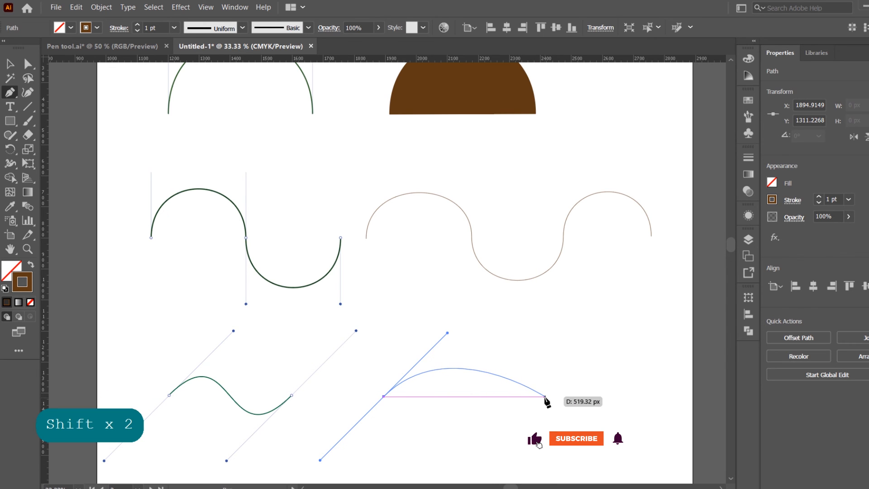
{"action": "left_click", "coordinate": [546, 398]}
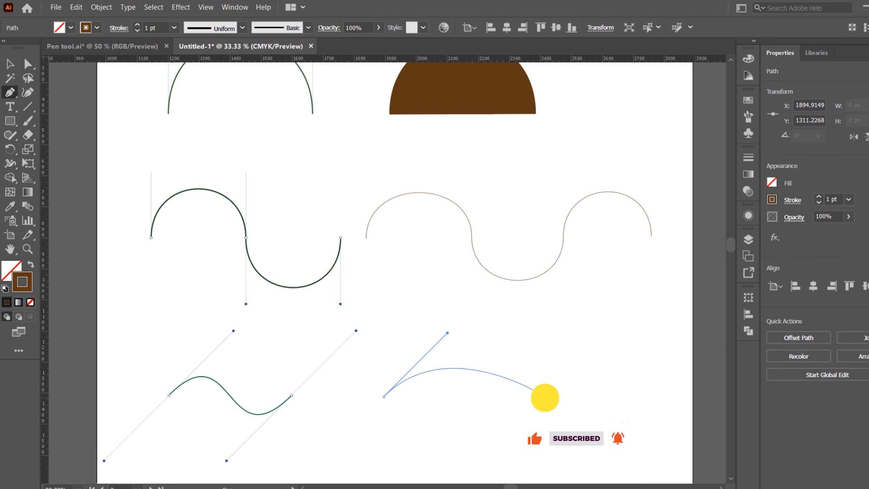
{"action": "left_click_drag", "start_coordinate": [545, 397], "coordinate": [610, 339]}
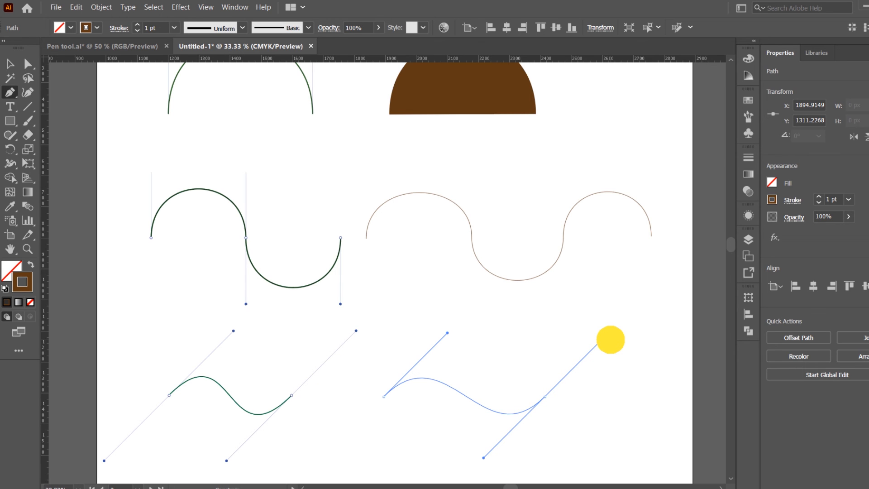
{"action": "left_click_drag", "start_coordinate": [610, 339], "coordinate": [606, 336]}
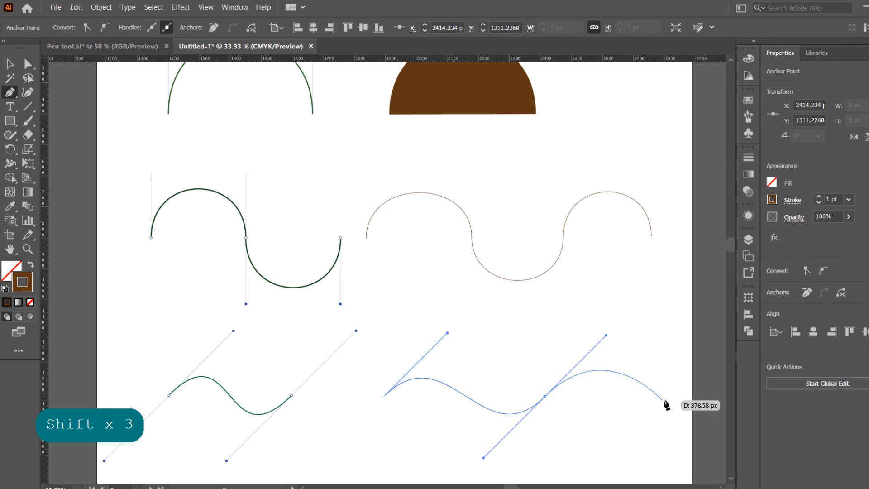
Step: Extend the slanted wave to a third anchor at about X 2814, Y 1308 px with a diagonal handle, and end the path open
{"action": "left_click_drag", "start_coordinate": [668, 396], "coordinate": [713, 350]}
{"action": "key", "text": "shift"}
{"action": "key", "text": "Return"}
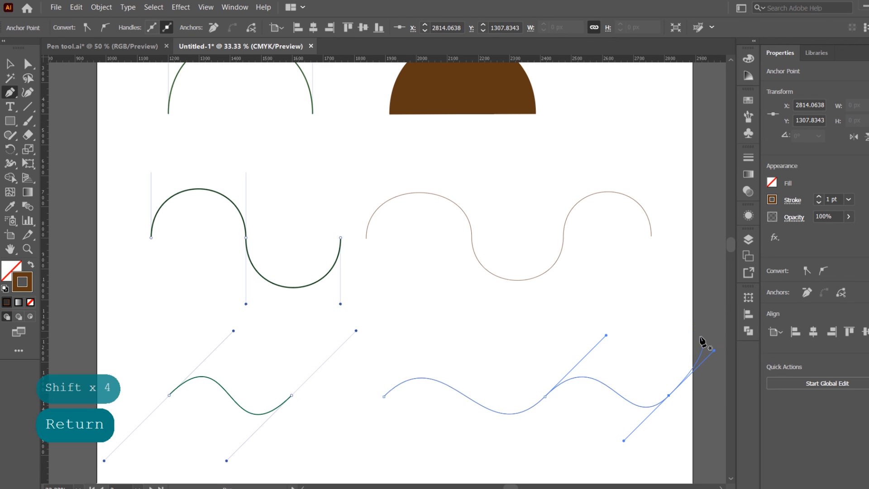
Step: Move the new slanted wave horizontally closer to the green slanted wave example and deselect it
{"action": "left_click", "coordinate": [10, 65]}
{"action": "left_click_drag", "start_coordinate": [584, 382], "coordinate": [545, 383]}
{"action": "key", "text": "shift"}
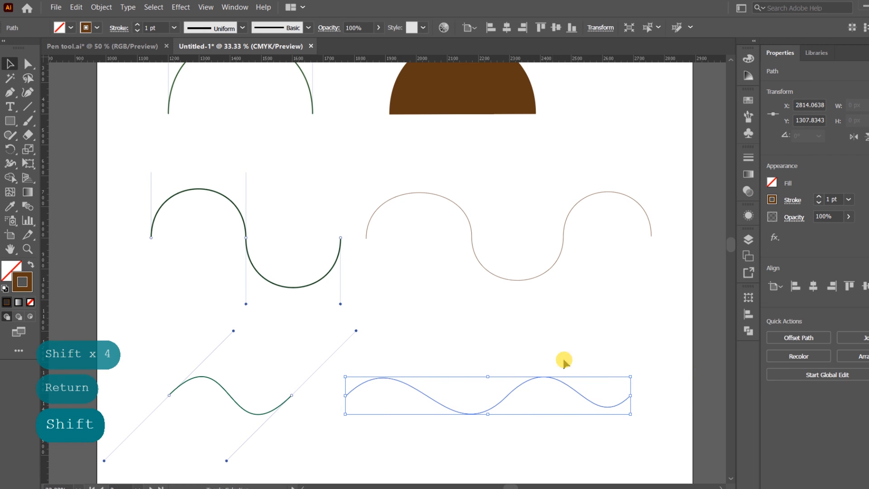
{"action": "left_click", "coordinate": [572, 345]}
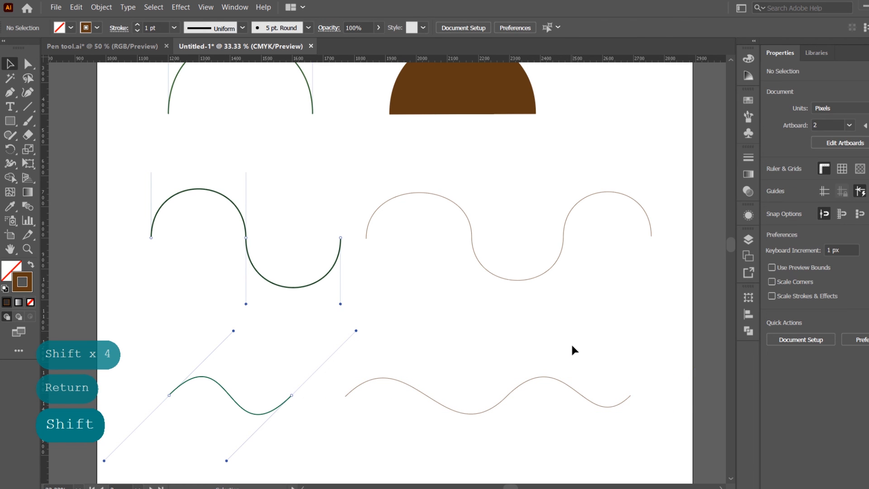
{"action": "key", "text": "ctrl+0"}
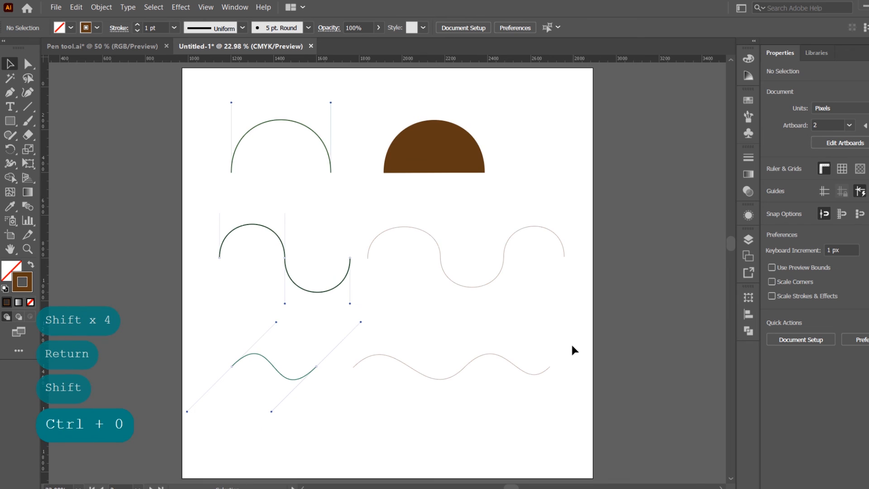